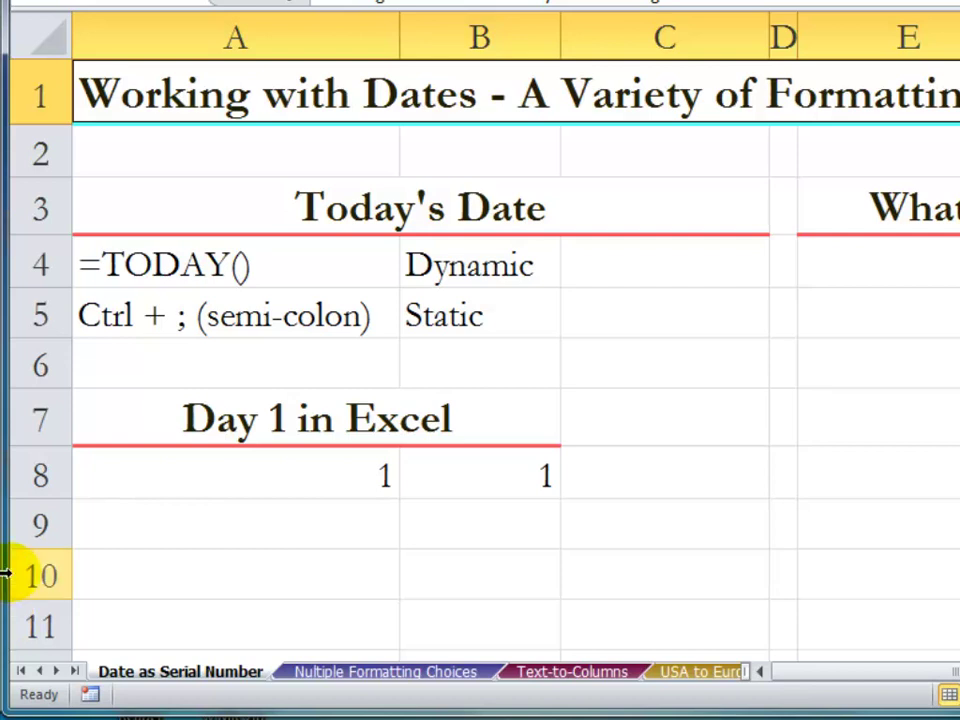
# Enter the formula =TODAY() in cell C4, beside the Dynamic label, for a dynamic current date
pyautogui.click(240, 267)
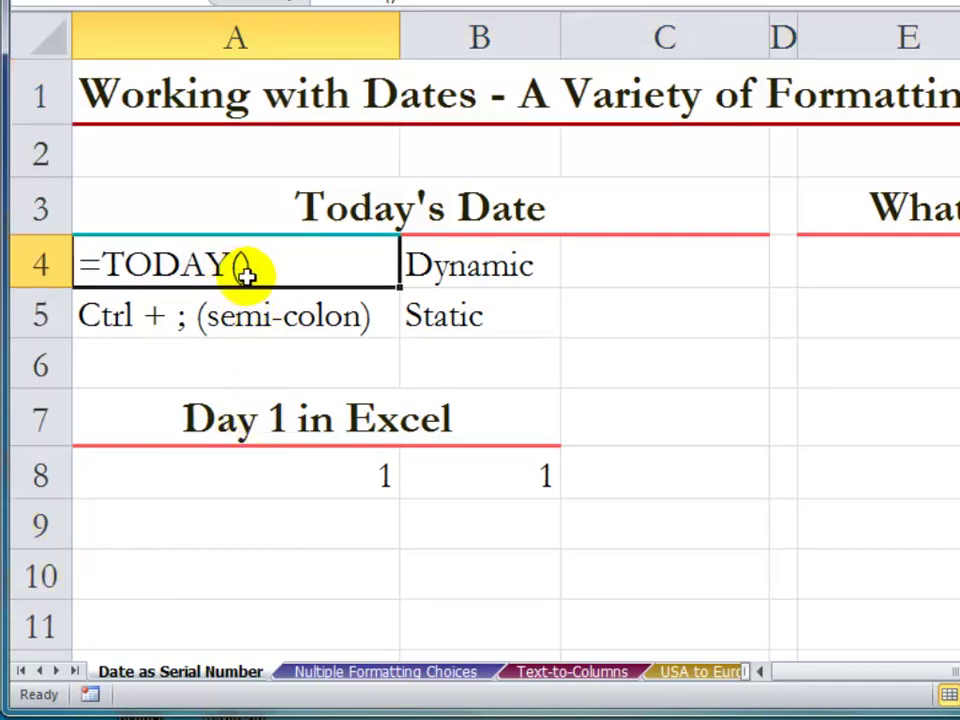
pyautogui.click(500, 270)
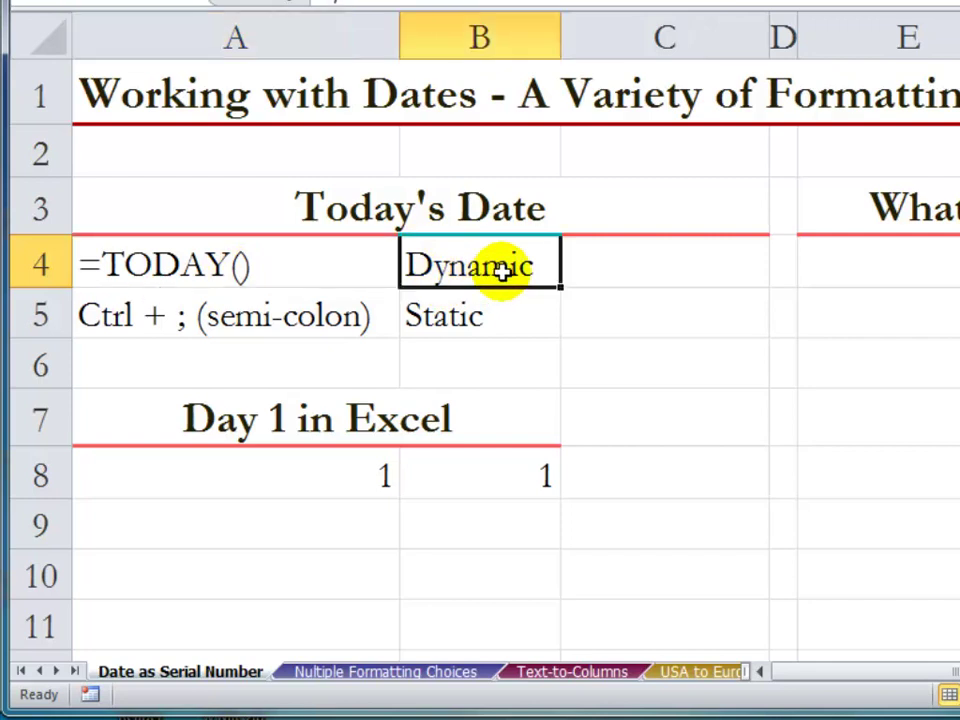
pyautogui.click(662, 265)
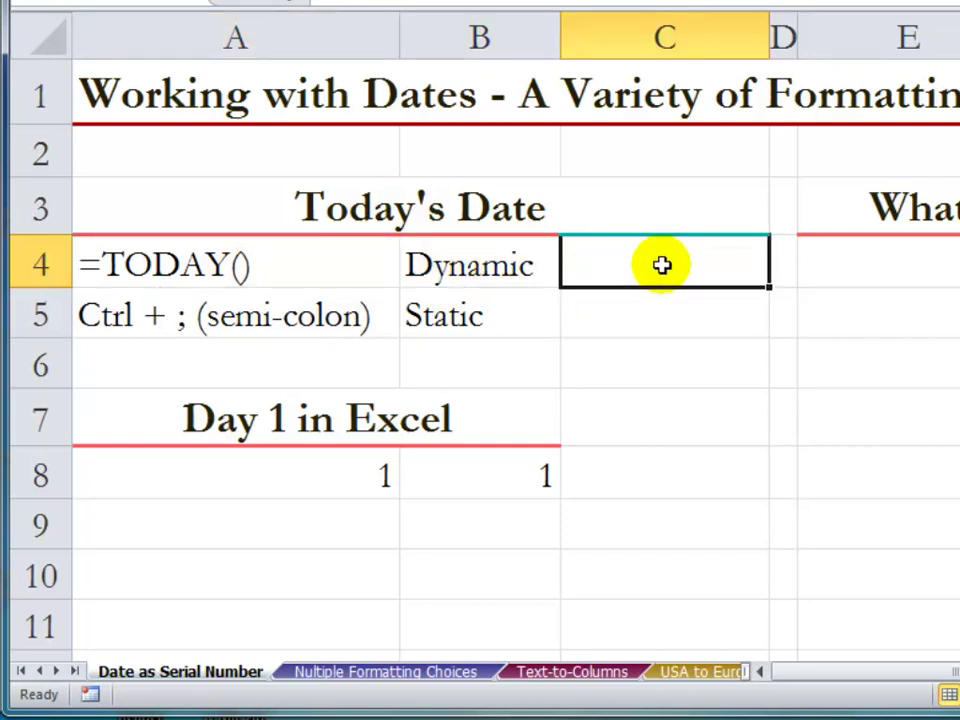
pyautogui.write('=to')
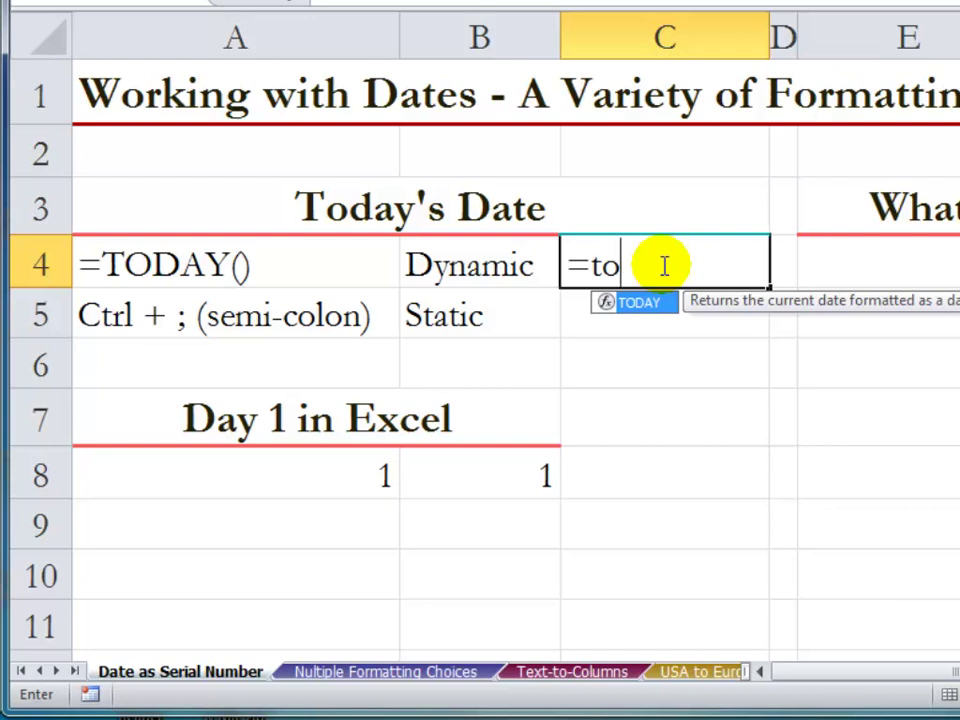
pyautogui.press('Tab')
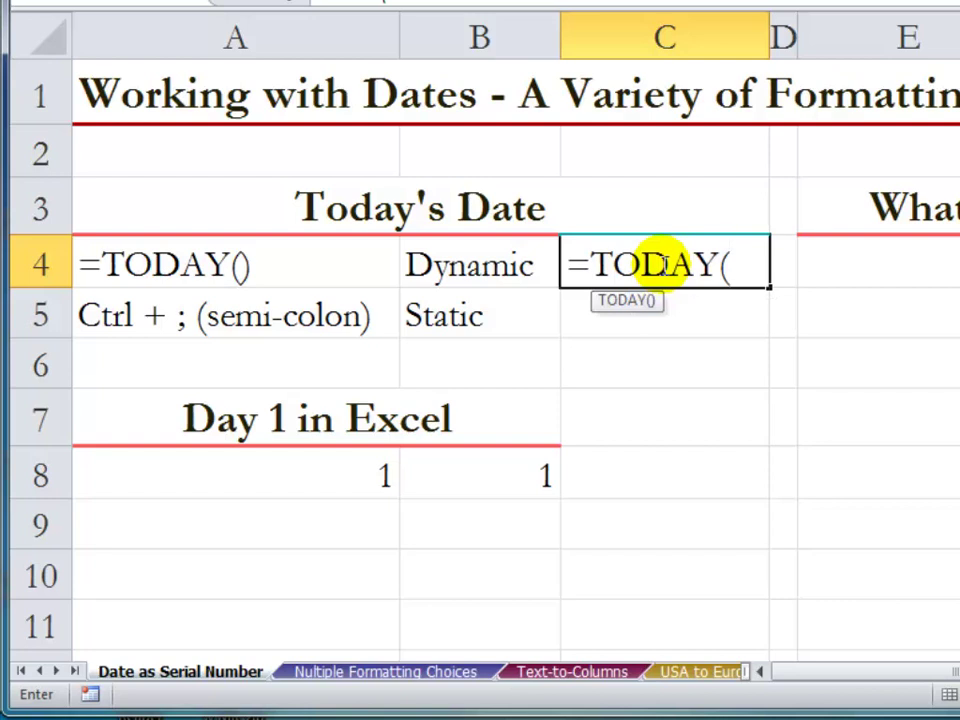
pyautogui.write(')')
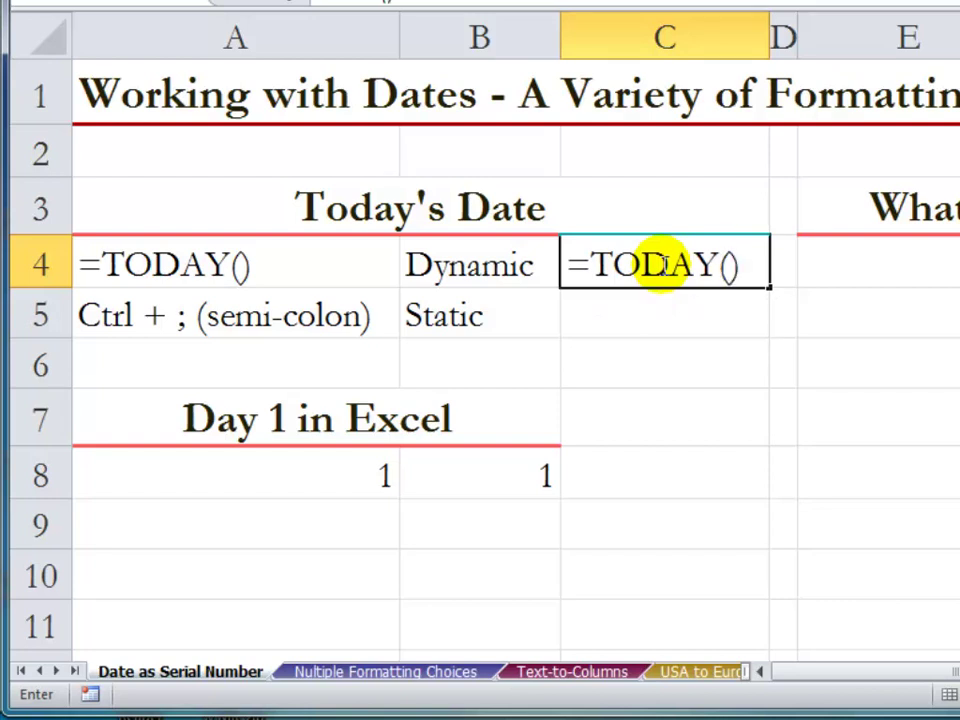
pyautogui.hotkey('ctrl', 'Return')
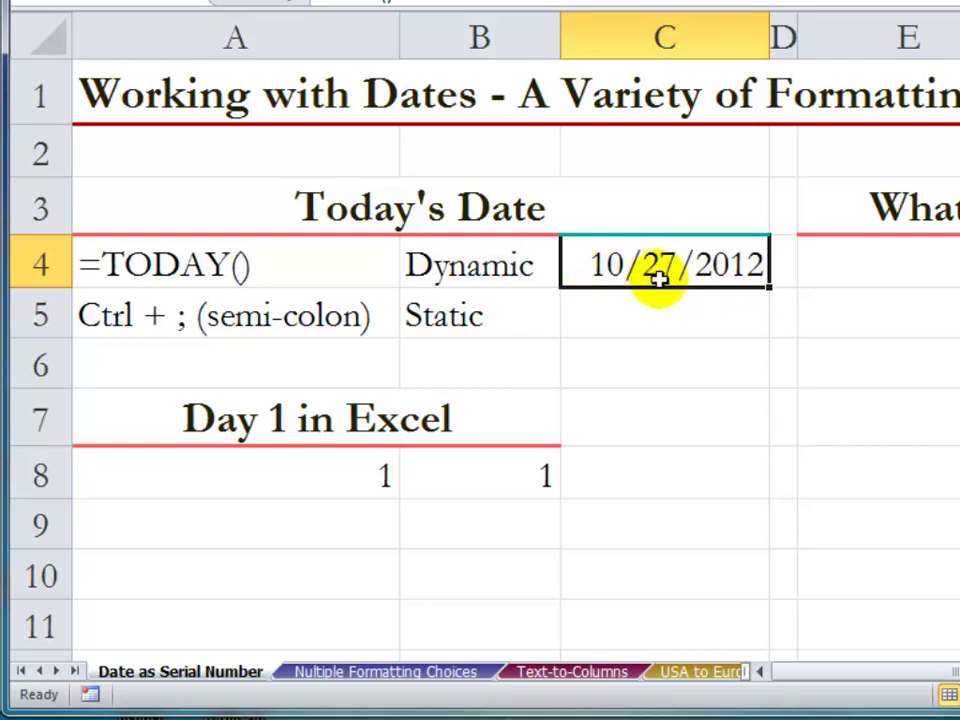
# Enter the current date, 10/27/2012, as a static value in cell C5 beside the Static label
pyautogui.click(612, 314)
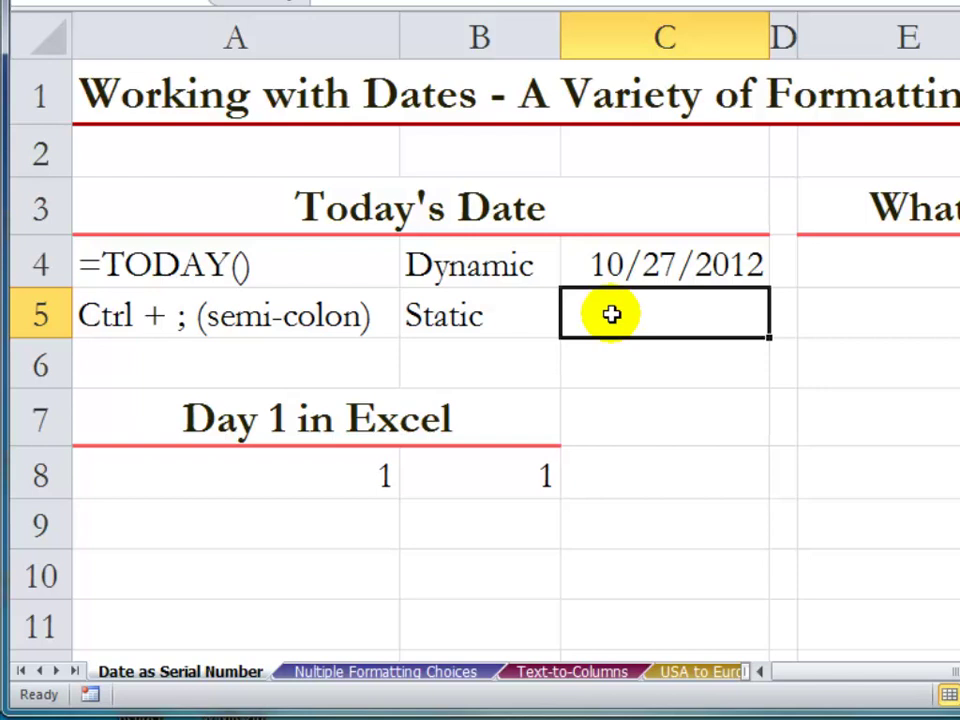
pyautogui.hotkey('ctrl', ';')
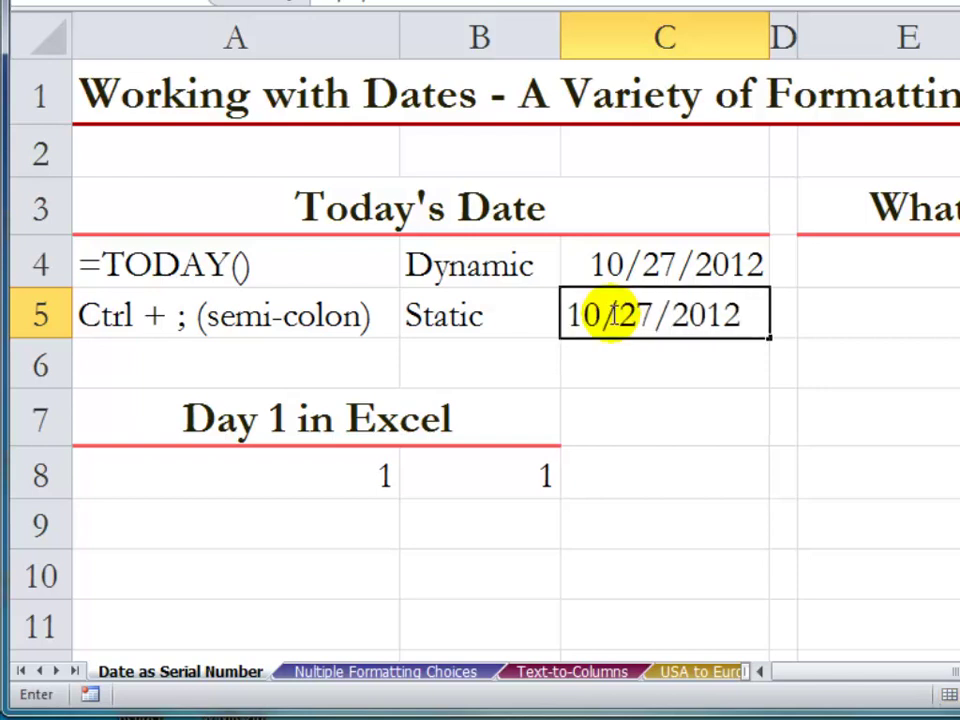
pyautogui.hotkey('ctrl', 'Return')
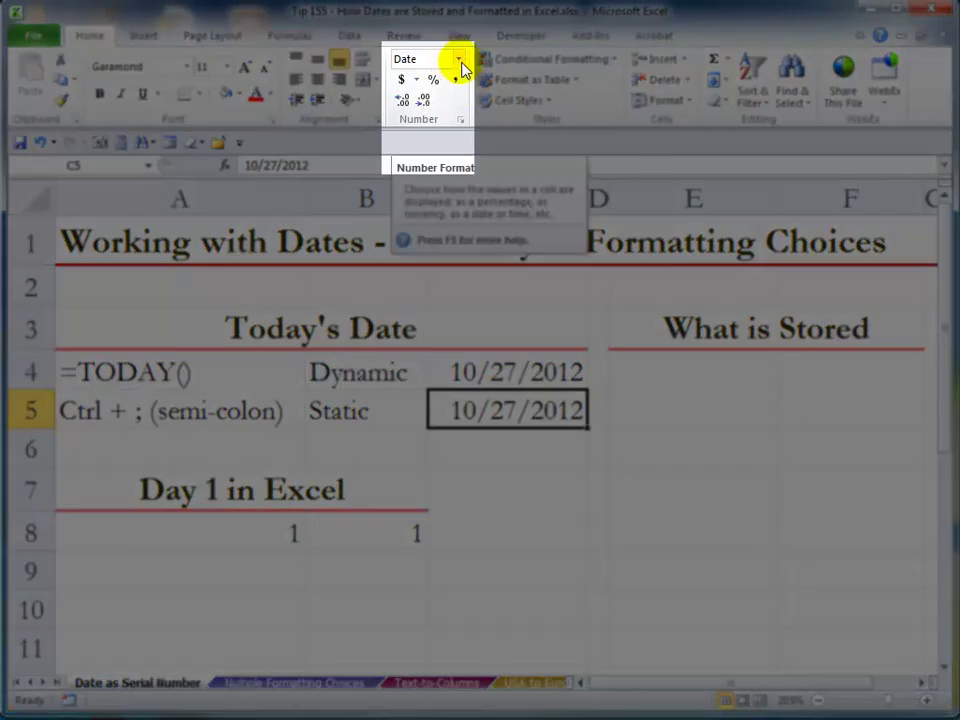
# Under What is Stored, enter =C4 in cell E4 and fill the formula down to E5
pyautogui.click(667, 378)
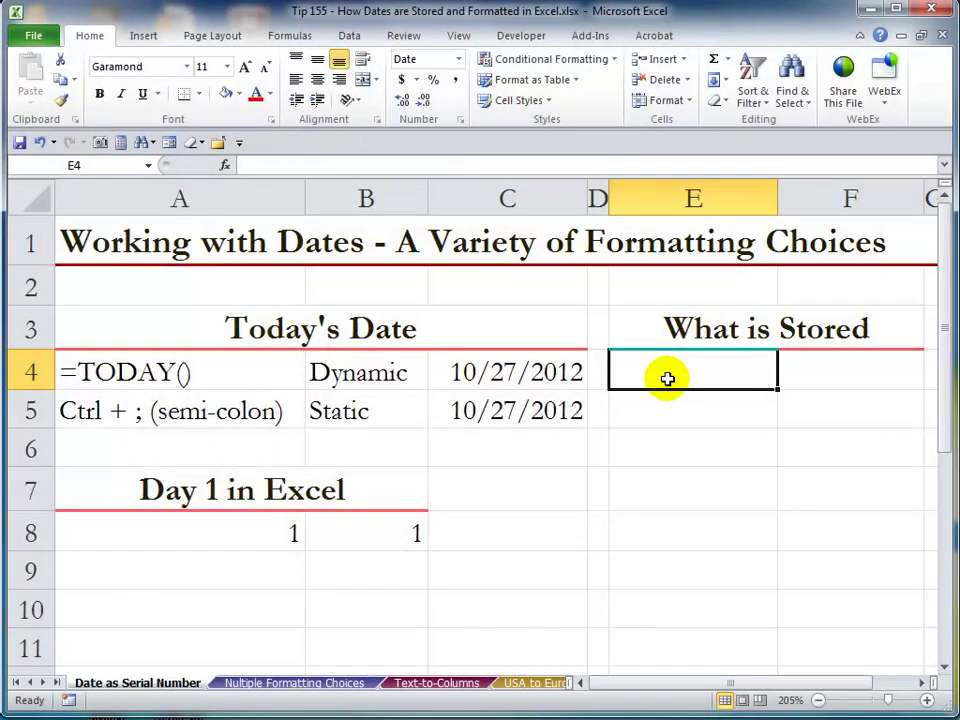
pyautogui.write('=')
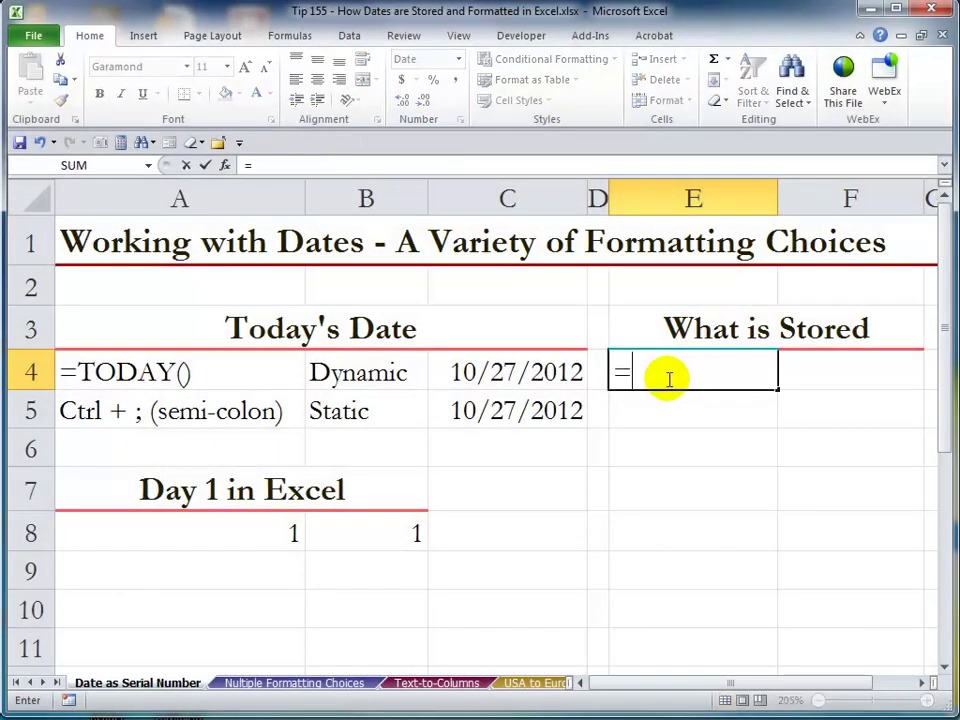
pyautogui.press('Left')
pyautogui.press('Left')
pyautogui.hotkey('ctrl', 'Return')
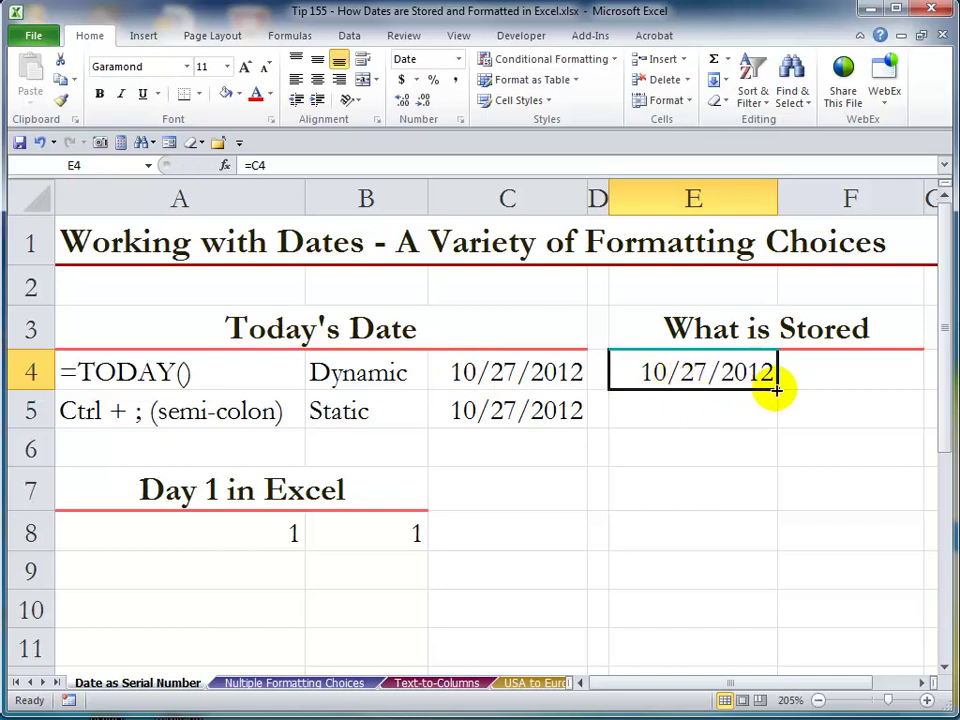
pyautogui.moveTo(777, 388); pyautogui.dragTo(708, 416)
pyautogui.click(708, 416)
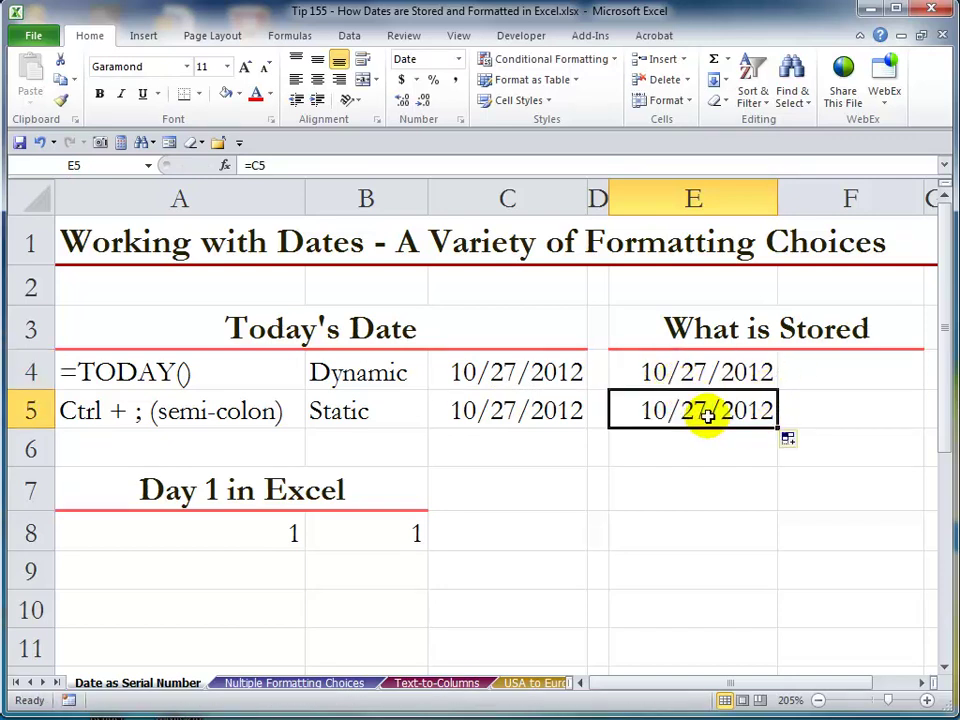
# Apply the General number format to cells E4:E5 to show the dates' stored serial numbers
pyautogui.click(701, 371)
pyautogui.moveTo(701, 371); pyautogui.dragTo(688, 410)
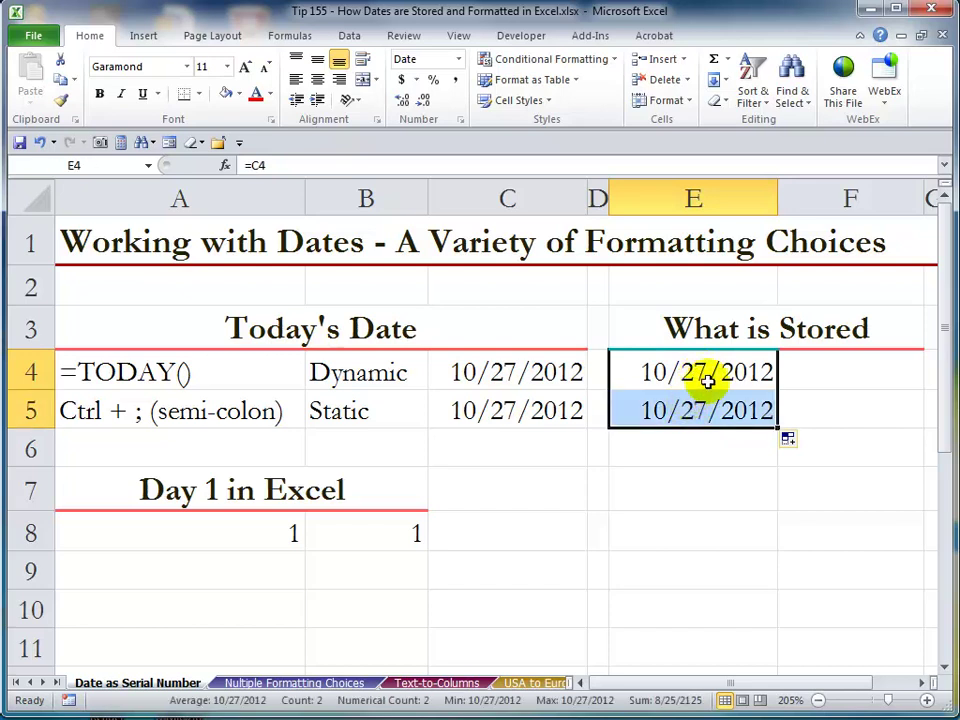
pyautogui.click(461, 65)
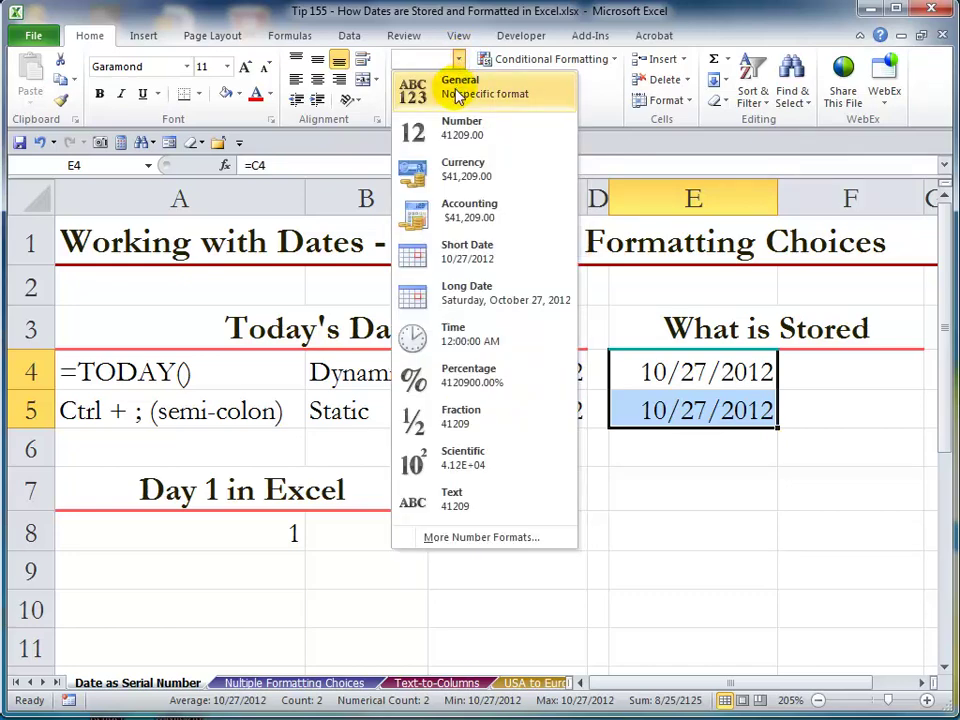
pyautogui.click(457, 90)
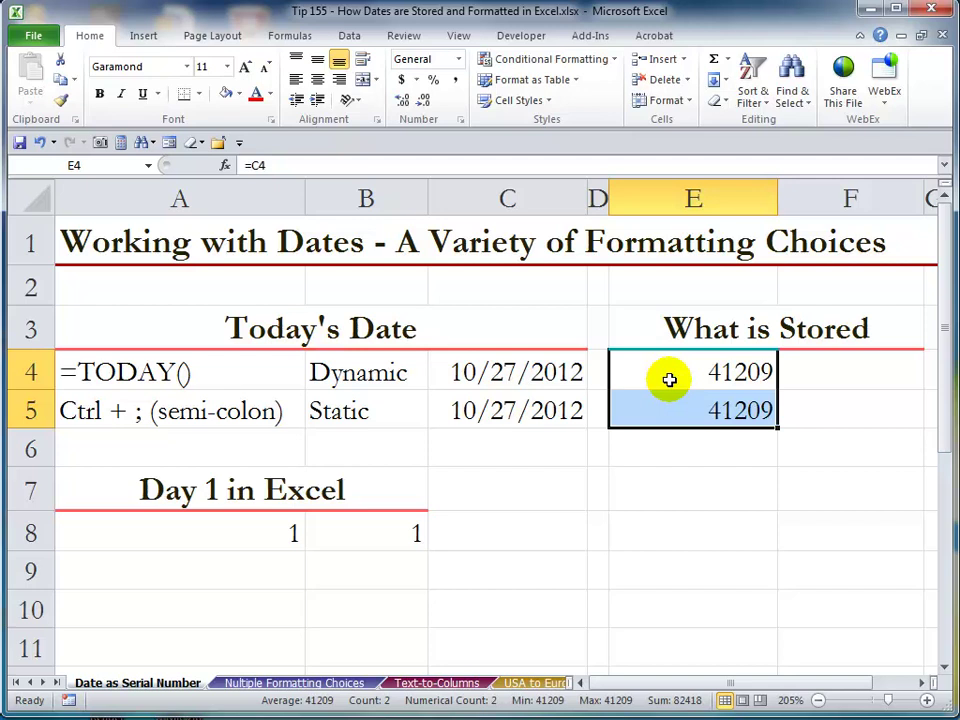
# Apply the Long Date format to cell B8 under Day 1 in Excel
pyautogui.click(253, 533)
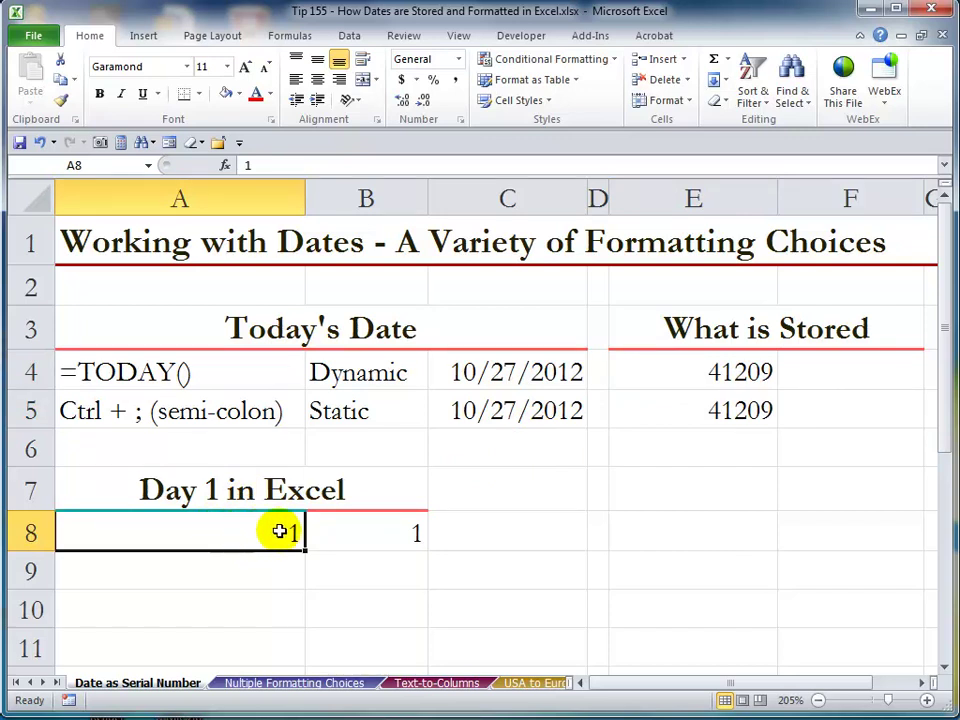
pyautogui.click(380, 534)
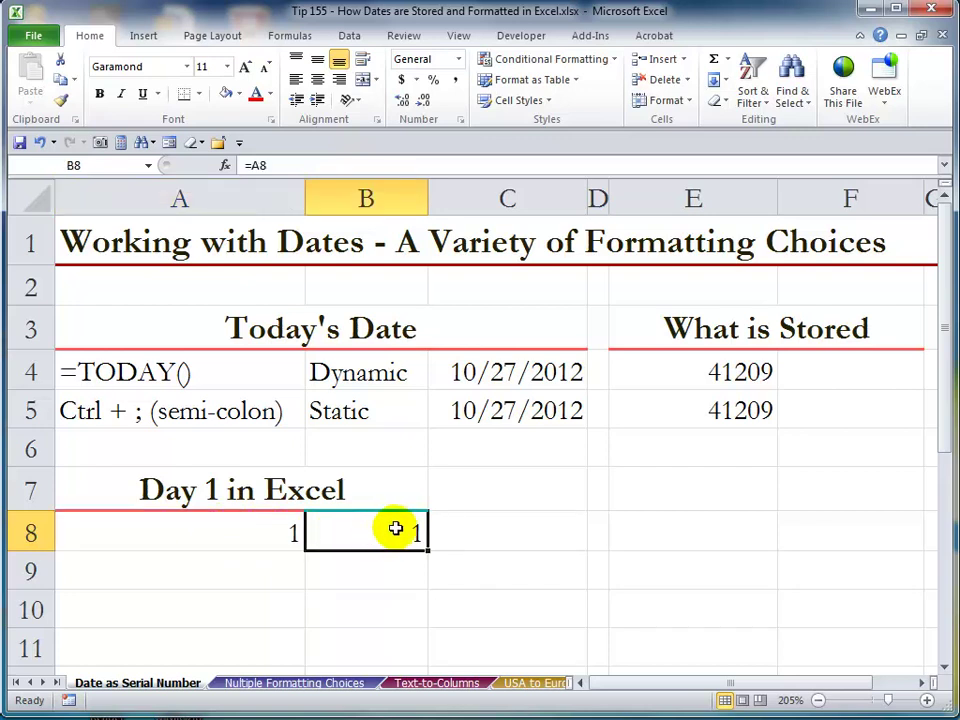
pyautogui.click(459, 60)
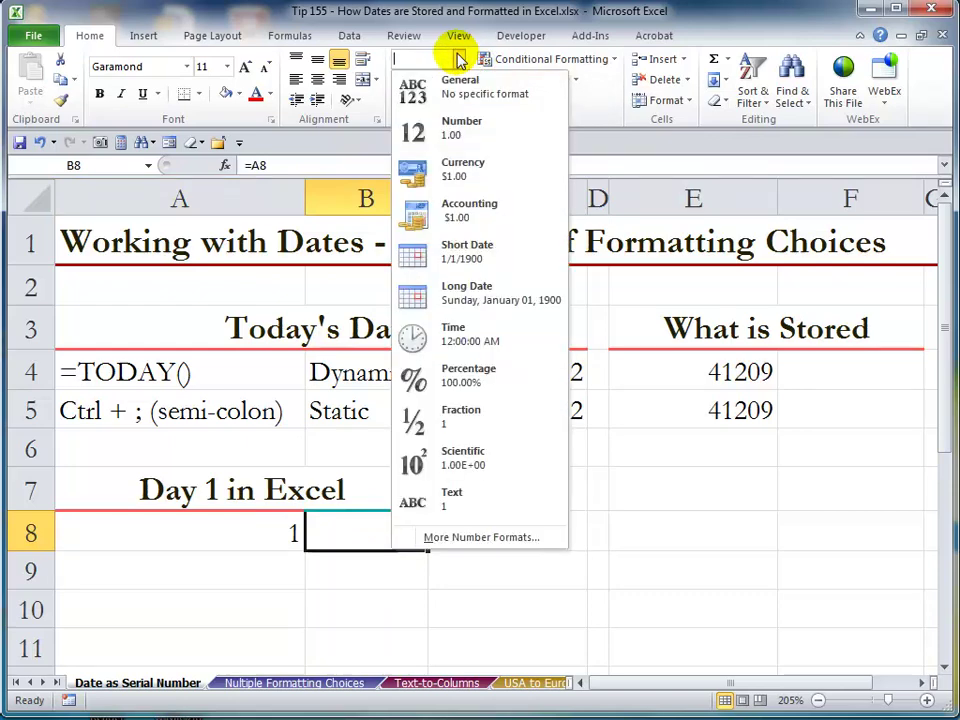
pyautogui.click(460, 284)
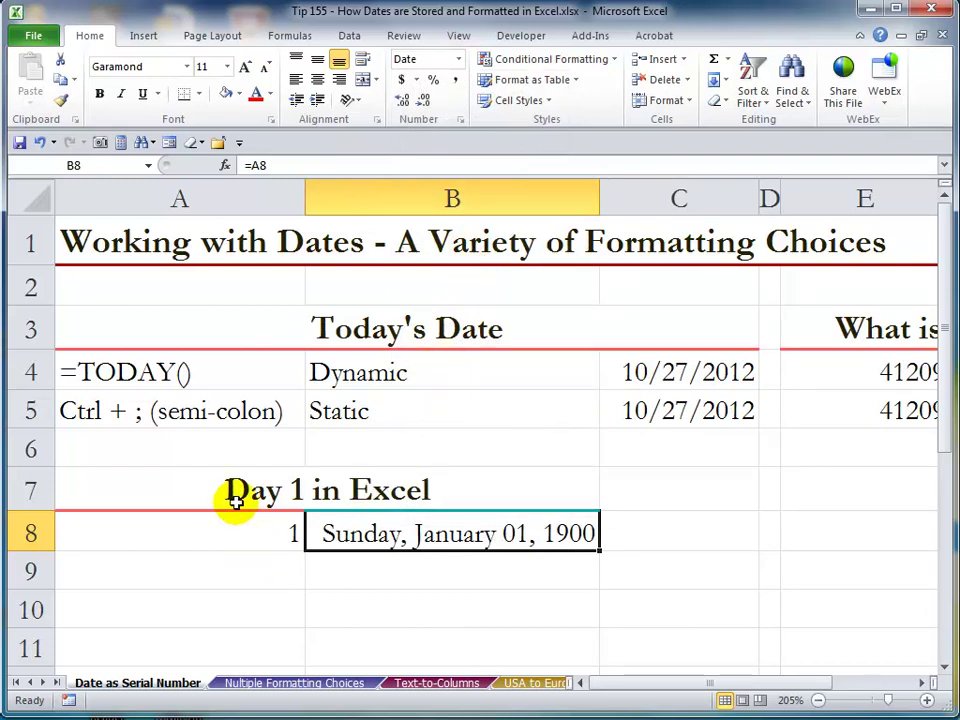
pyautogui.click(239, 534)
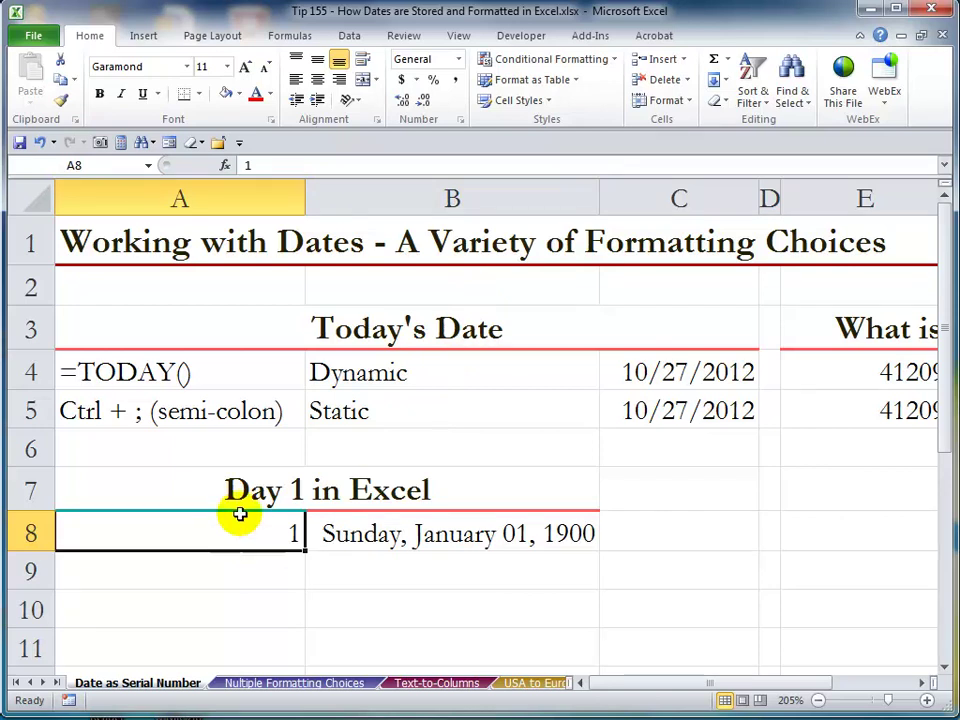
pyautogui.click(705, 491)
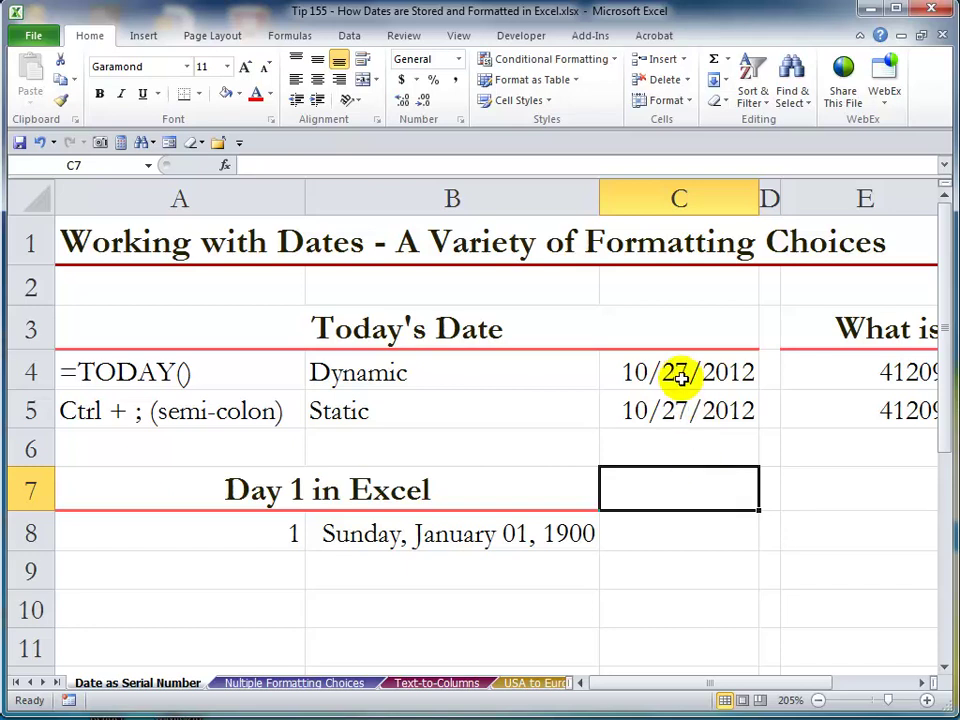
# Apply the General number format to the two current dates in cells C4:C5
pyautogui.moveTo(675, 373); pyautogui.dragTo(681, 400)
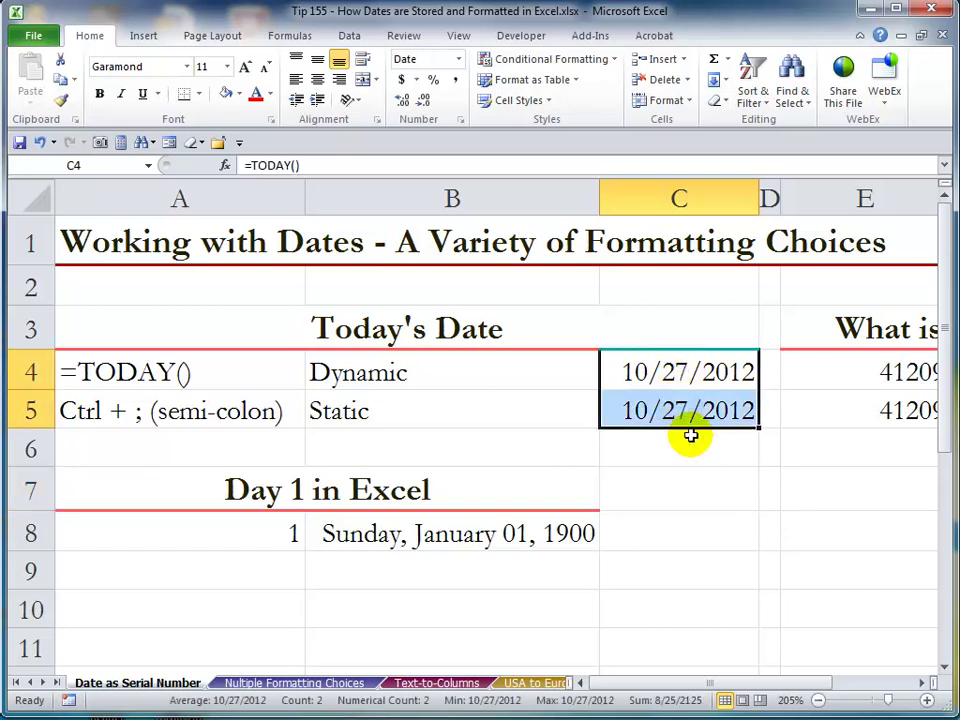
pyautogui.click(458, 62)
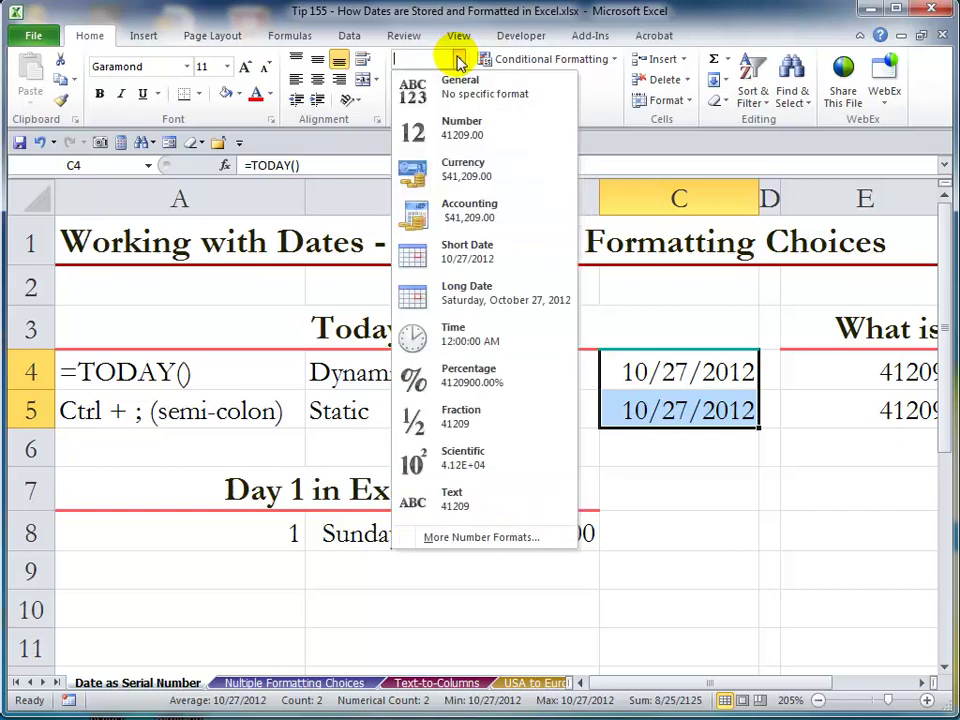
pyautogui.click(468, 94)
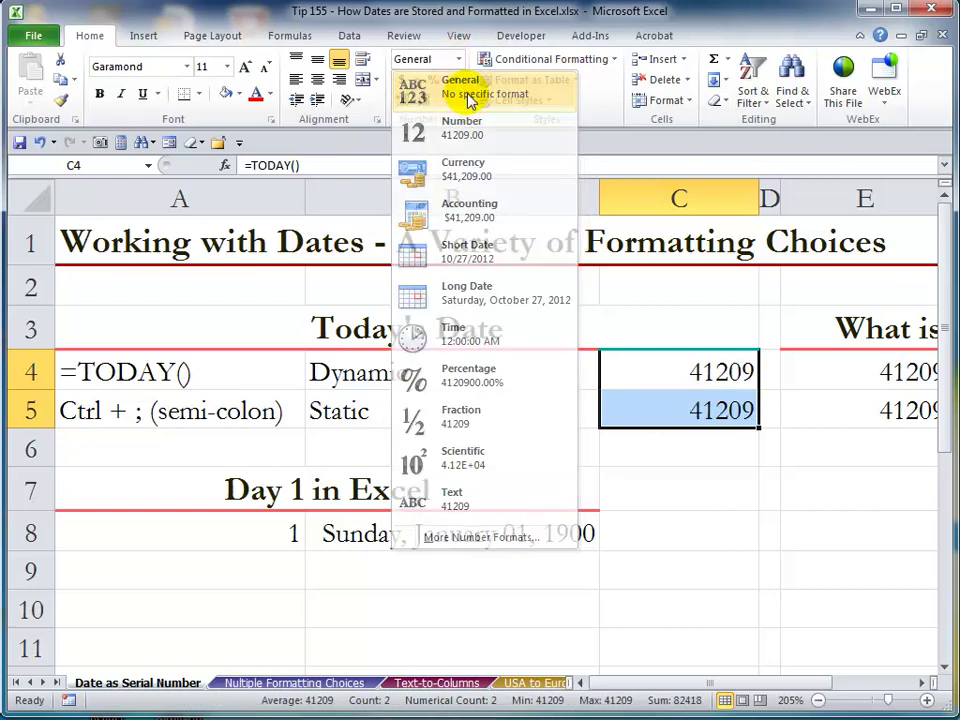
# Enter the formula =C5-5 in cell C8 to subtract five days from the static date, and review it
pyautogui.click(697, 531)
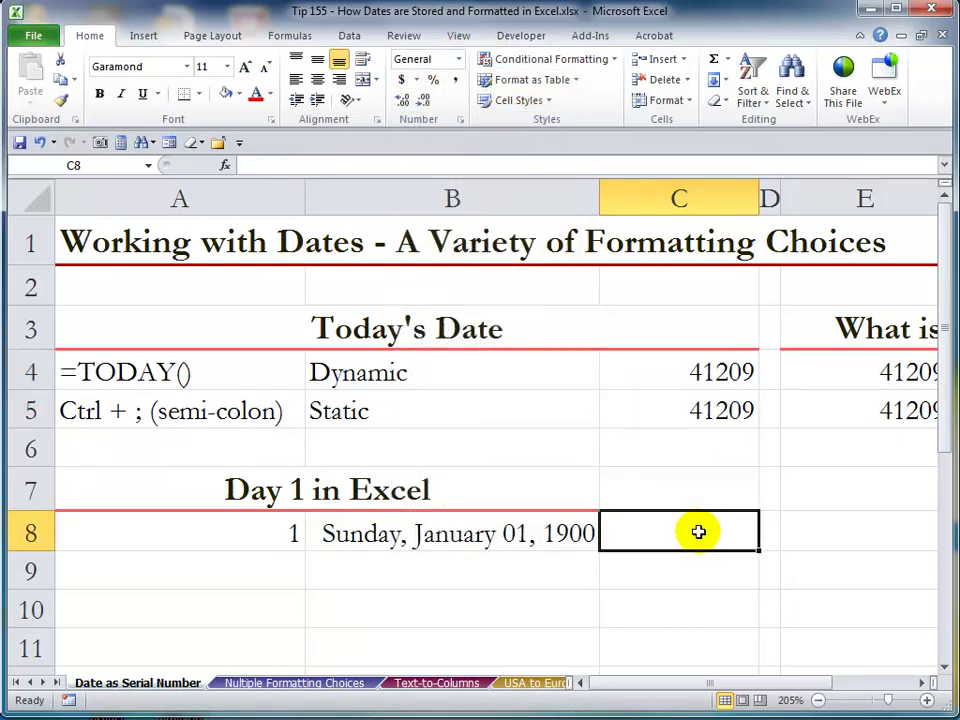
pyautogui.write('=')
pyautogui.press('Up')
pyautogui.press('Up')
pyautogui.press('Up')
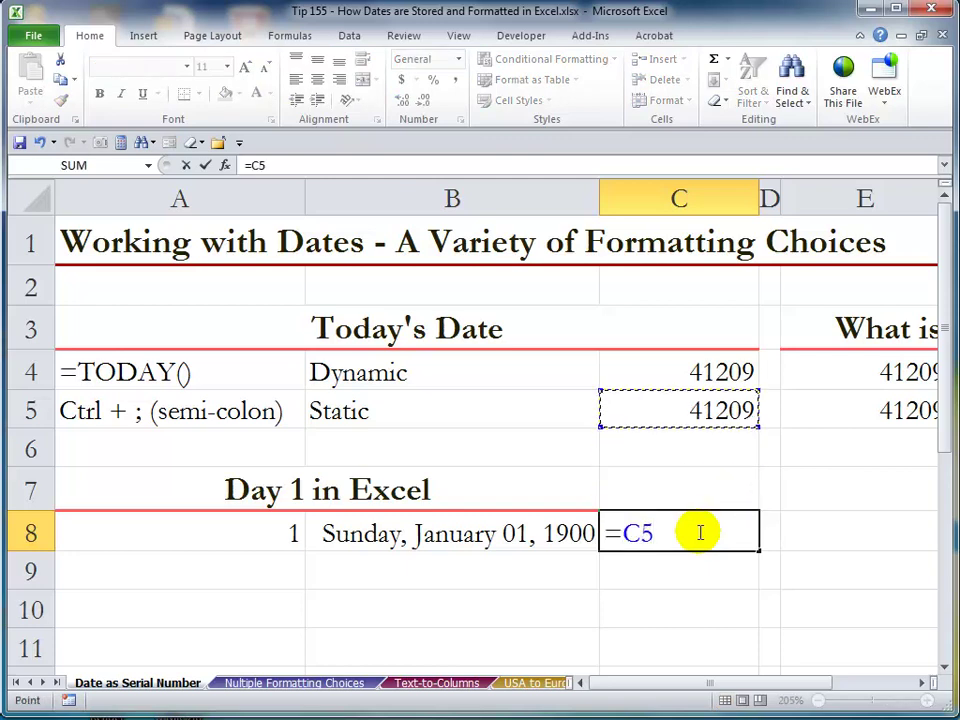
pyautogui.write('-')
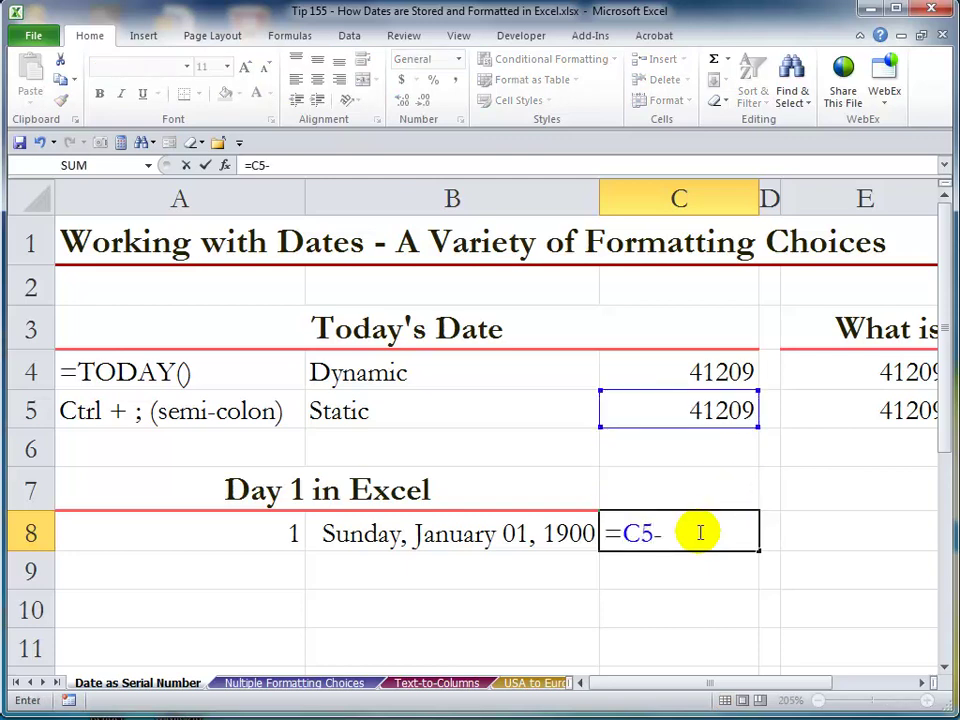
pyautogui.write('5')
pyautogui.hotkey('ctrl', 'Return')
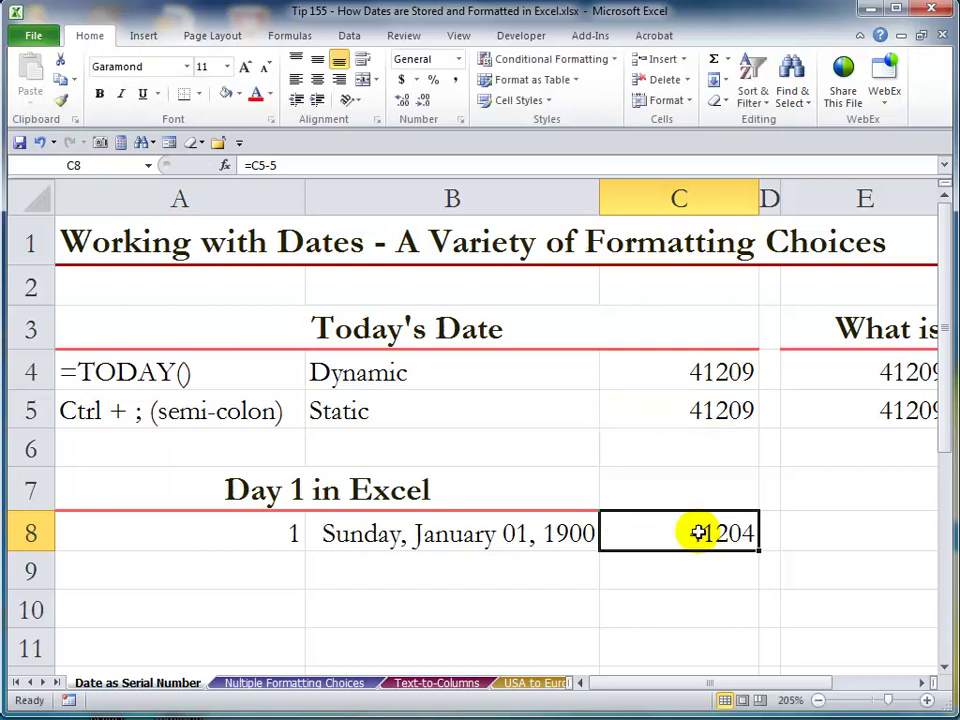
pyautogui.doubleClick(679, 533)
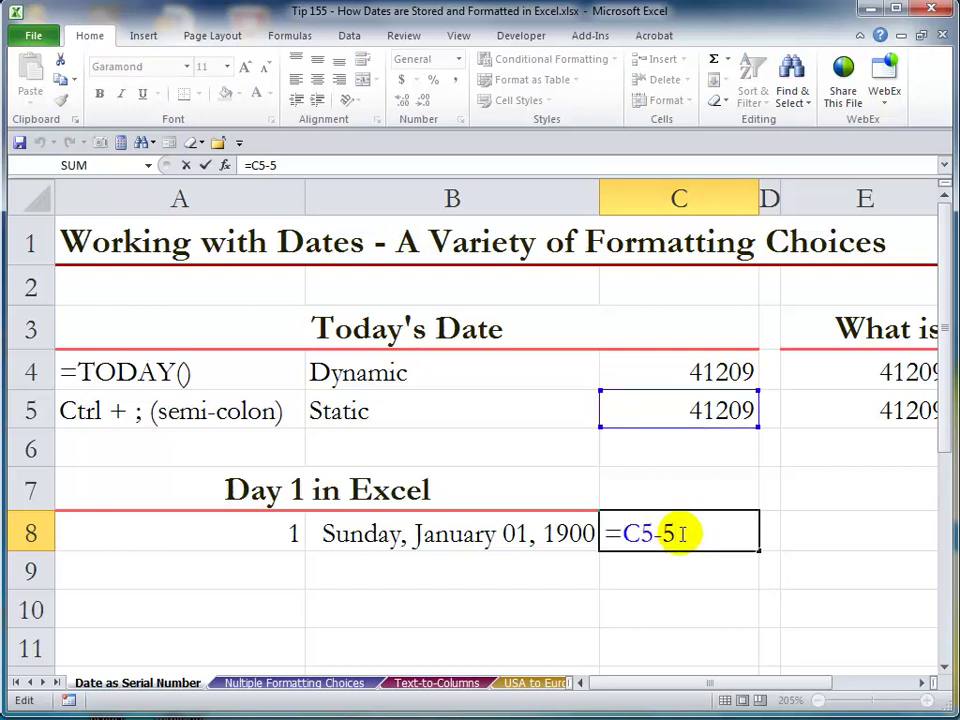
pyautogui.press('Escape')
# Apply the Short Date format to cells C4:C5 and C8 together
pyautogui.moveTo(707, 371); pyautogui.dragTo(707, 408)
pyautogui.keyDown('ctrl'); pyautogui.click(695, 537); pyautogui.keyUp('ctrl')
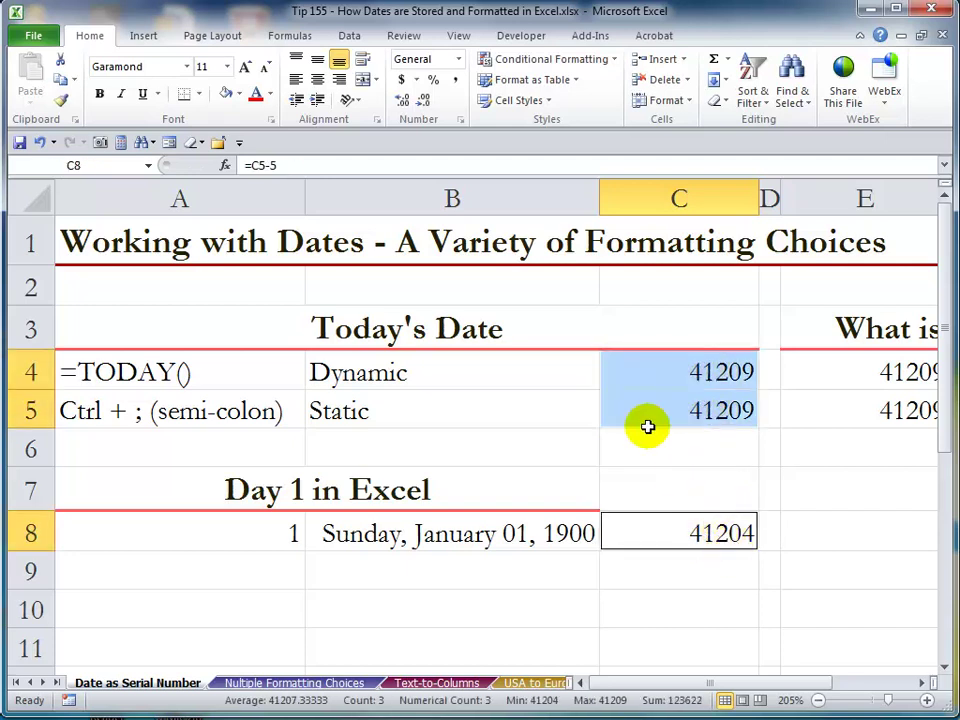
pyautogui.click(459, 59)
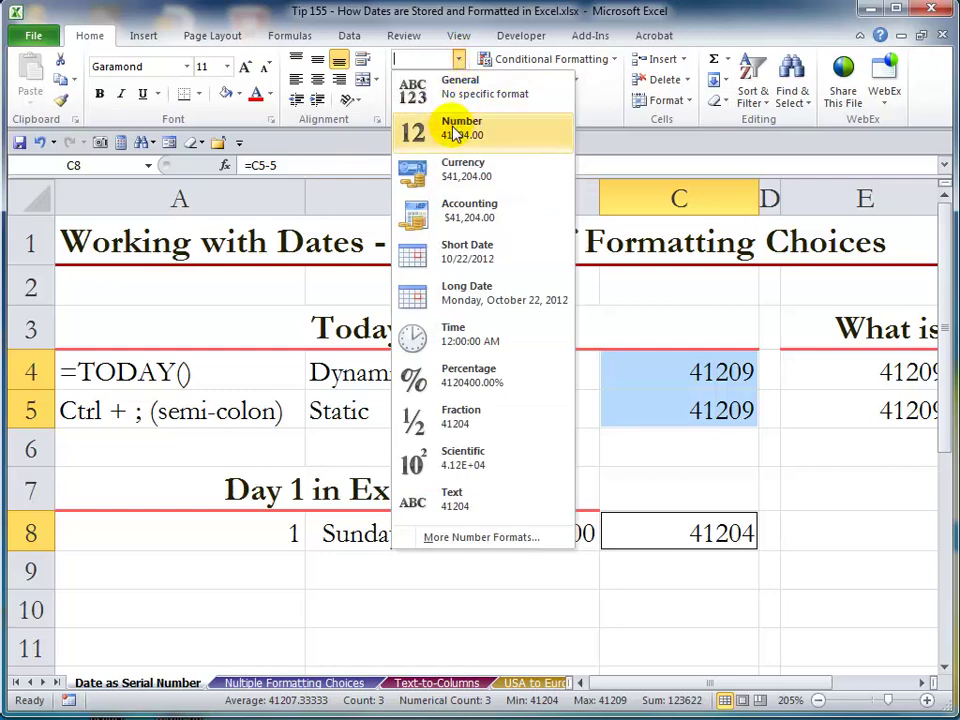
pyautogui.click(465, 258)
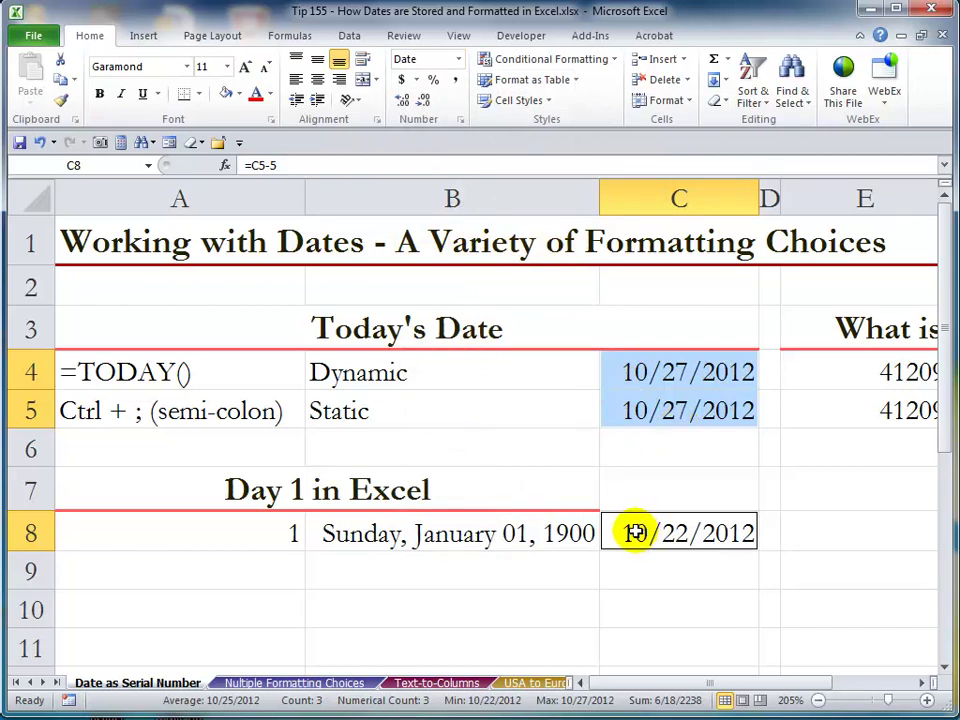
# Switch to the Nultiple Formatting Choices worksheet
pyautogui.click(266, 684)
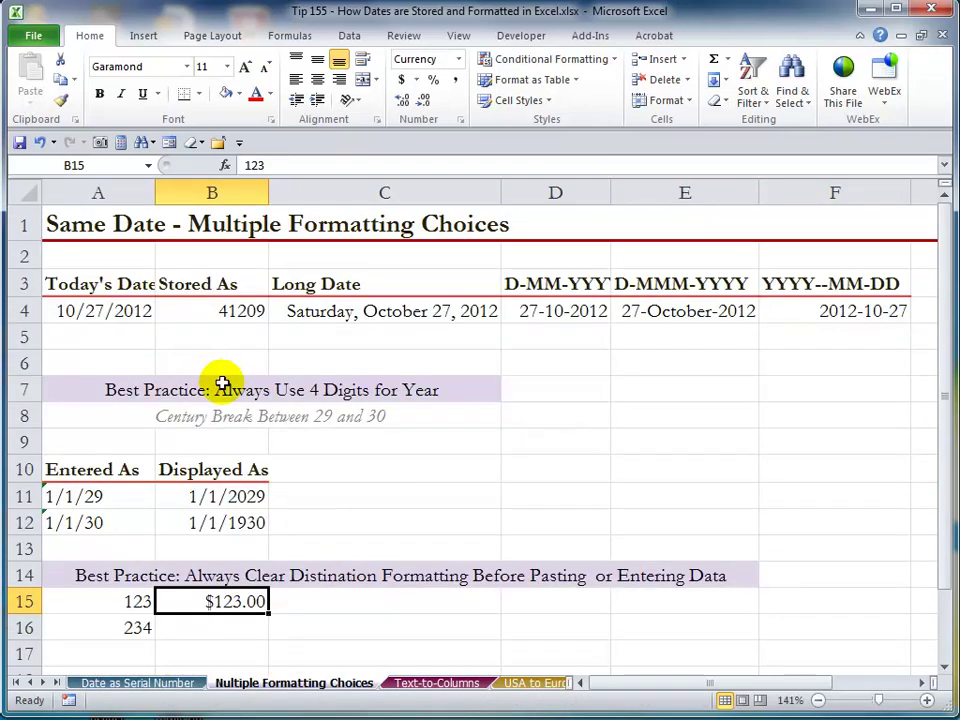
# Clear today's date in cell A4 and re-enter the current date as a static value
pyautogui.click(99, 311)
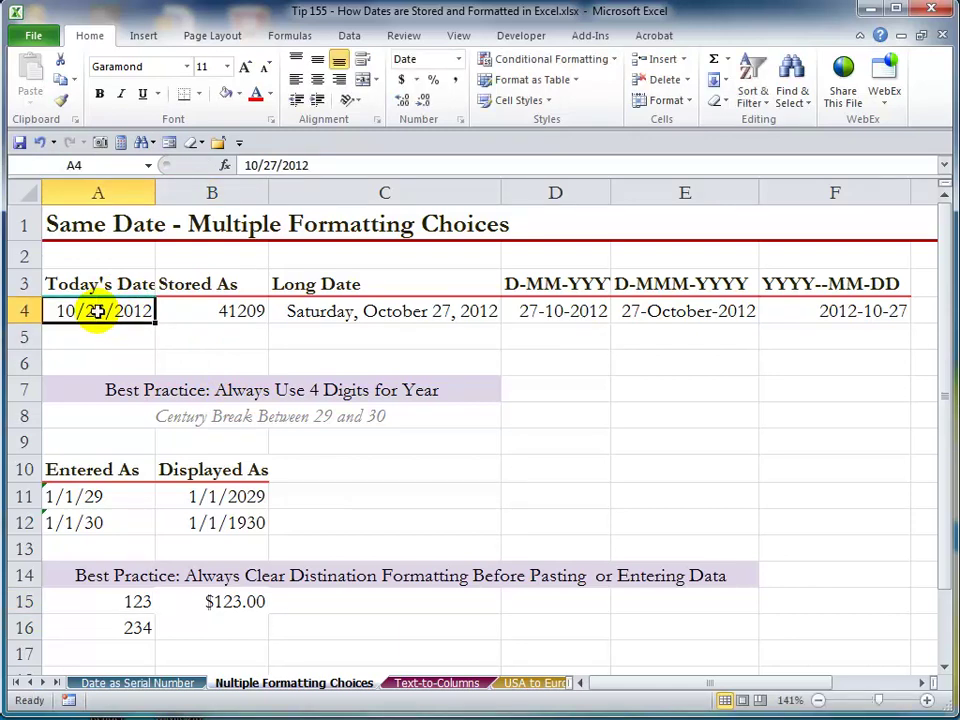
pyautogui.press('Delete')
pyautogui.hotkey('ctrl', ';')
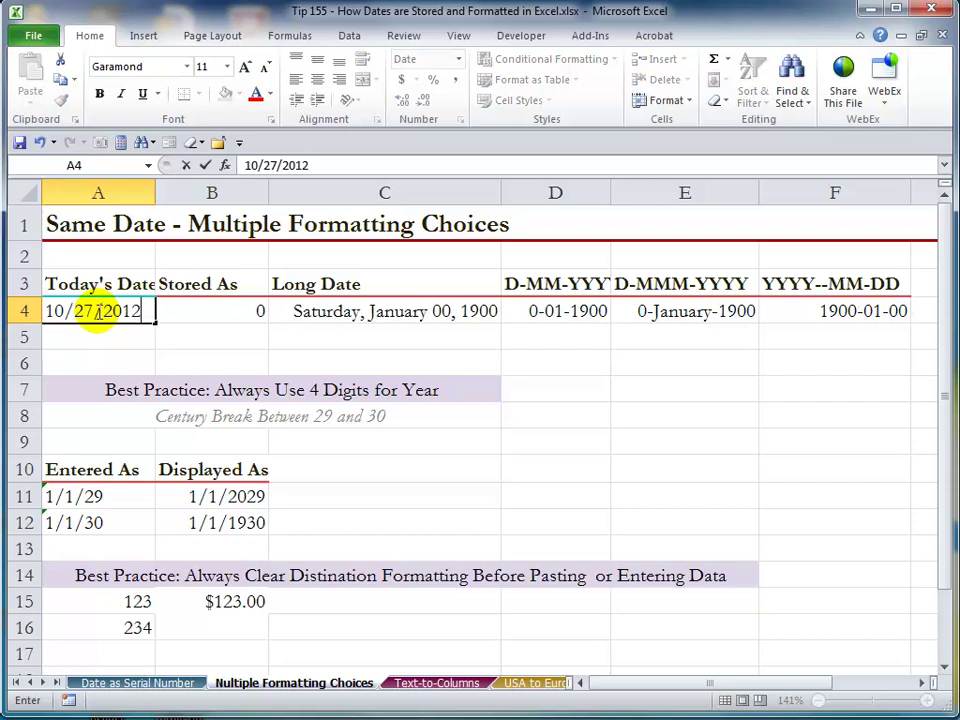
pyautogui.press('Return')
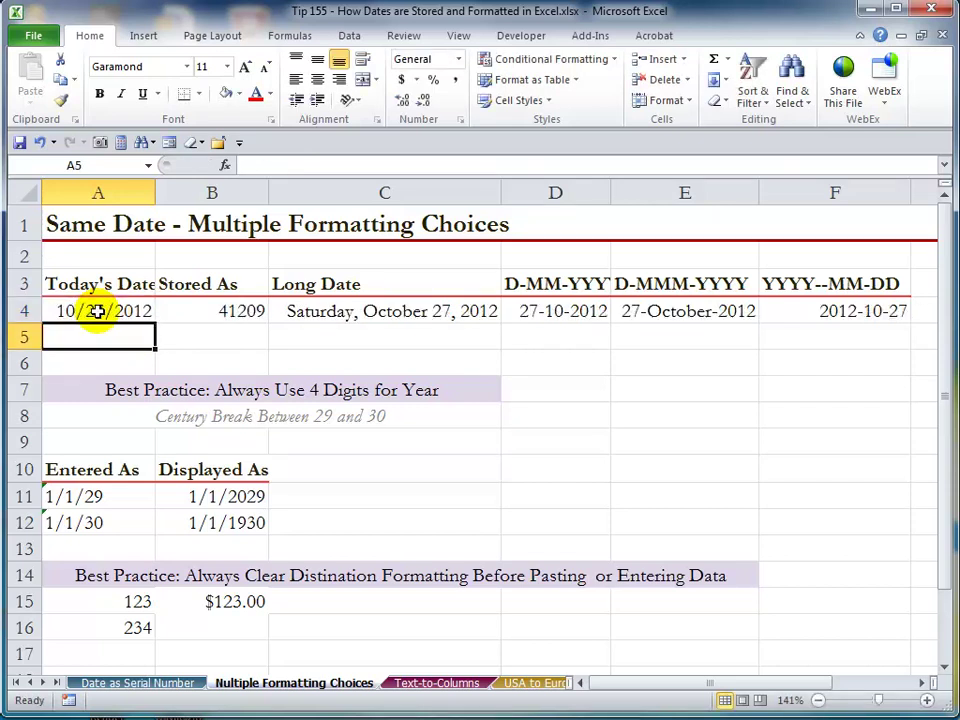
# Compare the number formats of cells A4 and B4, and re-enter the formula =A4 in B4
pyautogui.click(99, 311)
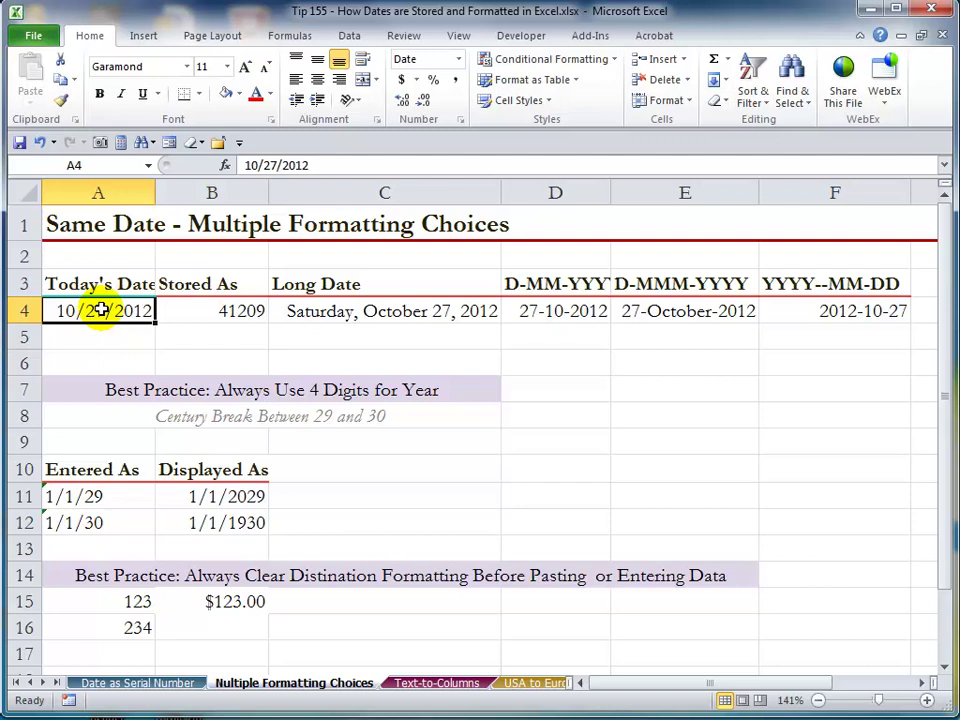
pyautogui.click(207, 310)
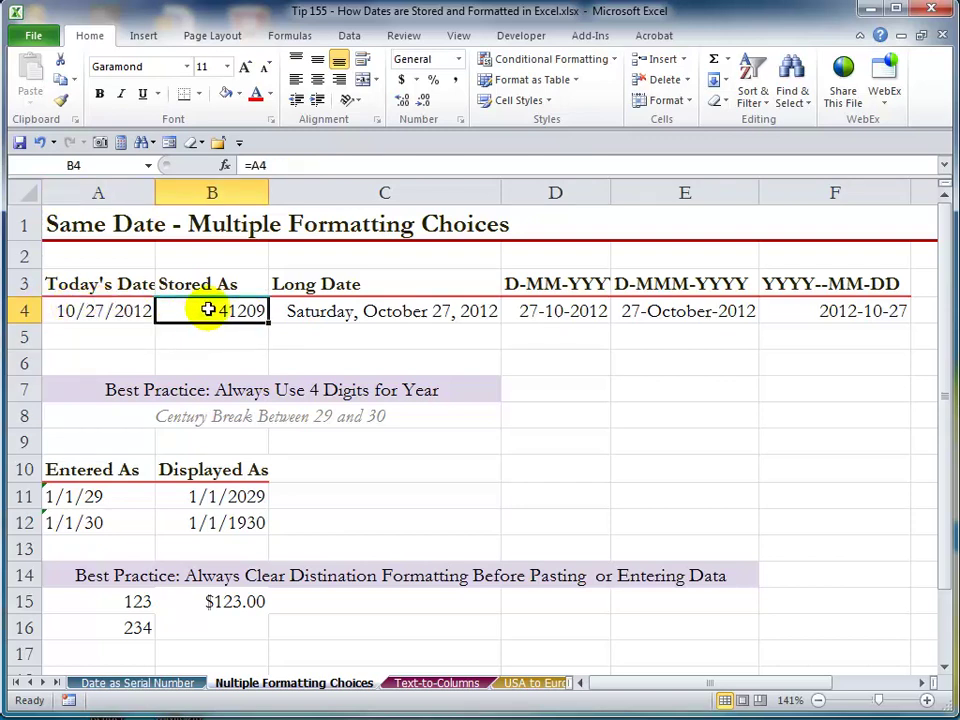
pyautogui.click(80, 310)
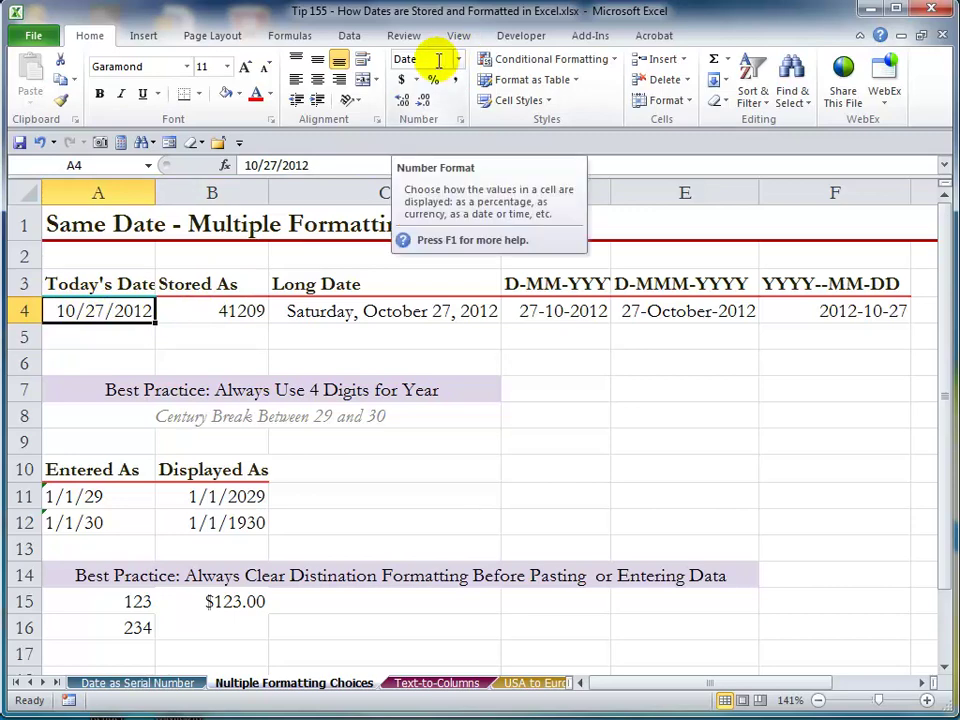
pyautogui.click(217, 310)
pyautogui.write('=A4')
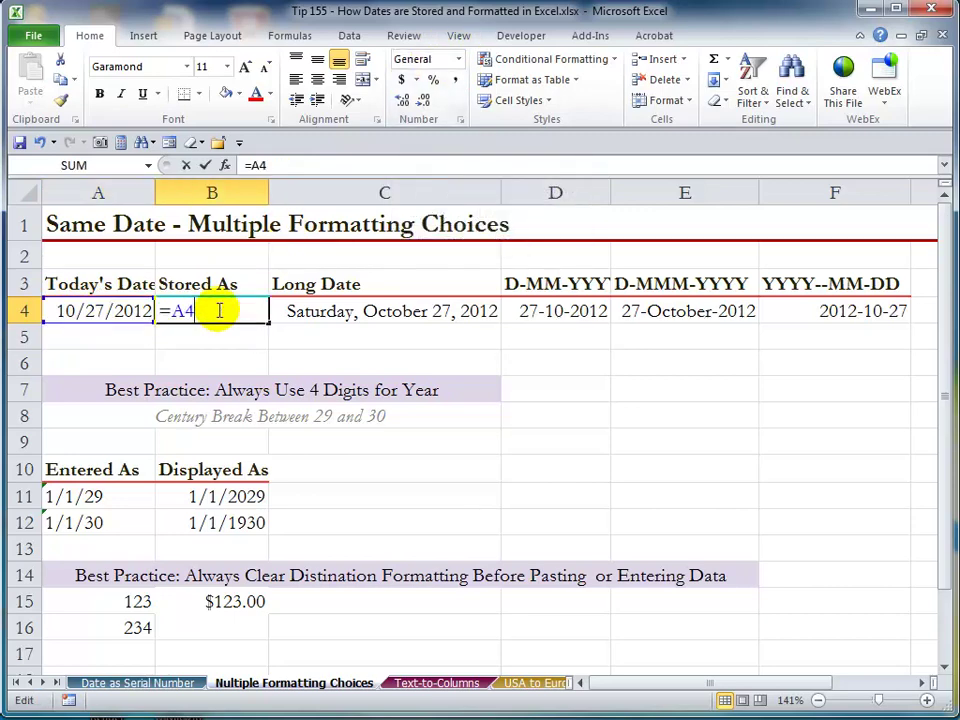
pyautogui.hotkey('ctrl', 'Return')
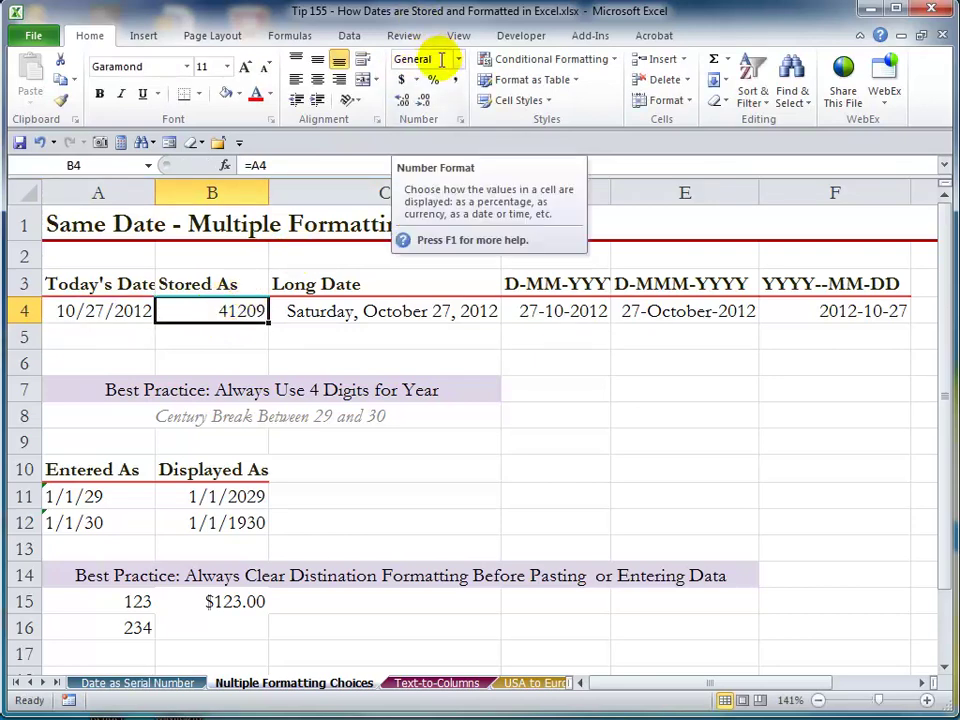
# Enter the formula =A4 in the Long Date cell C4 and check its number format
pyautogui.click(343, 311)
pyautogui.write('=A4')
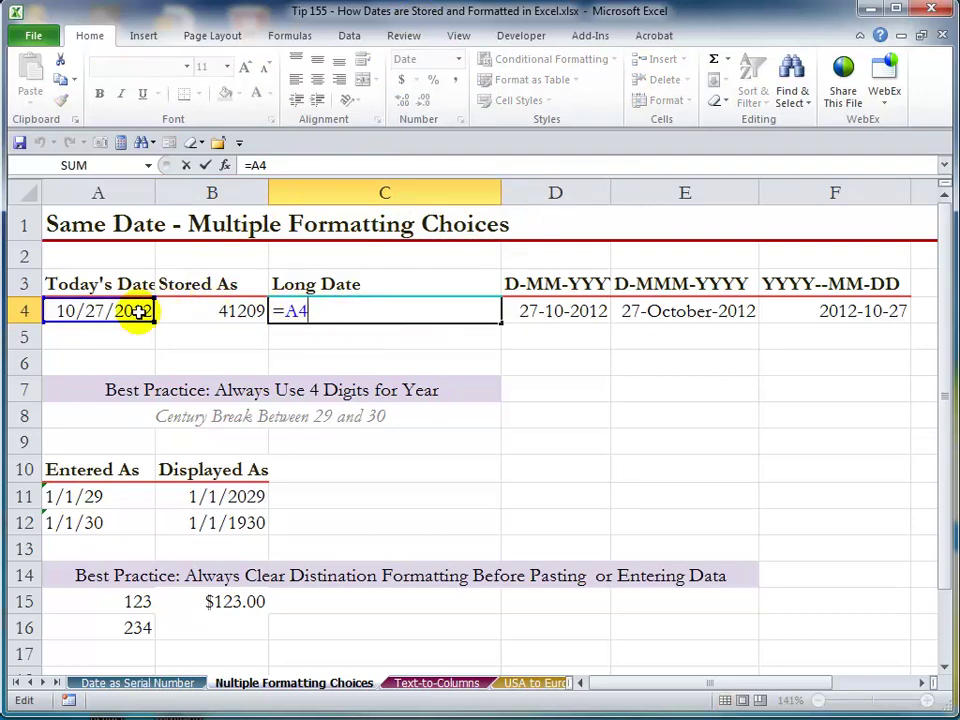
pyautogui.hotkey('ctrl', 'Return')
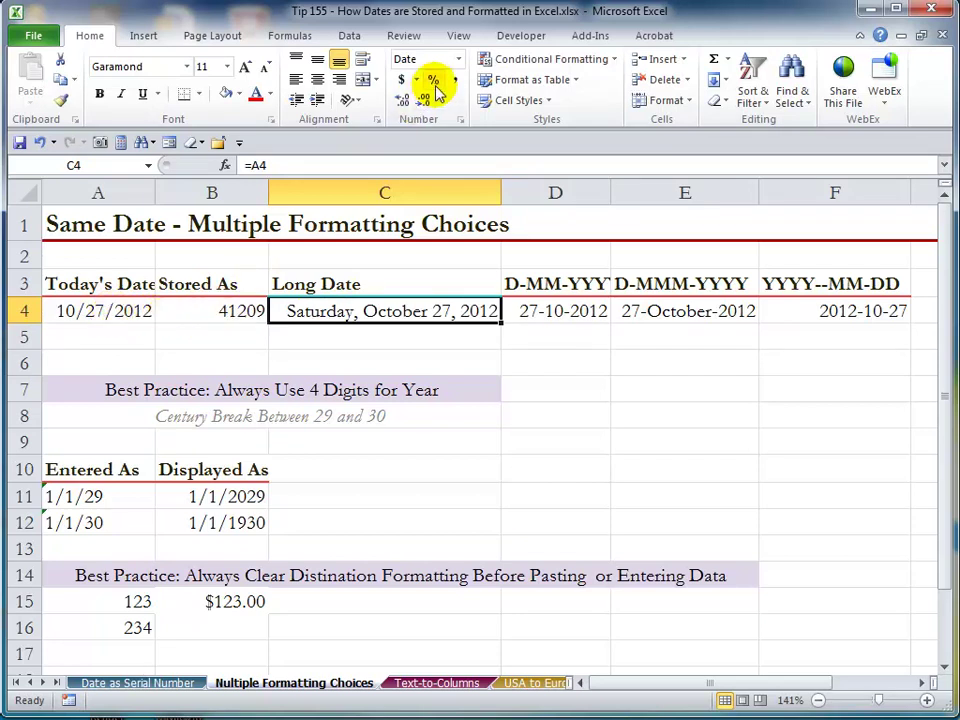
# Review the custom number format d-mm-yyyy of cell D4 in Format Cells and accept it
pyautogui.click(551, 314)
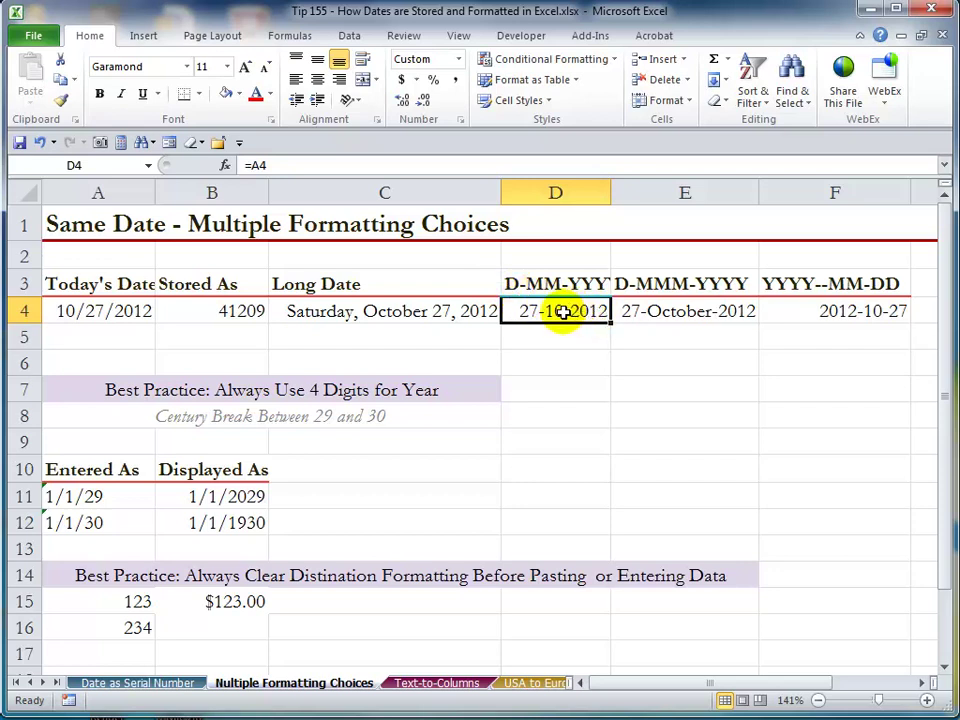
pyautogui.click(460, 118)
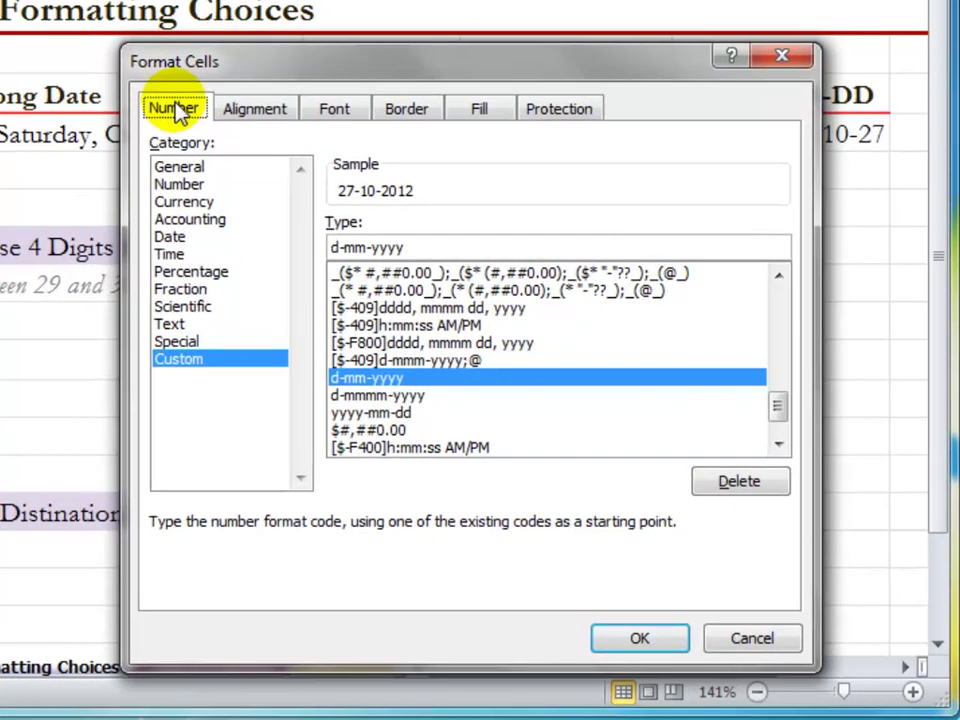
pyautogui.click(207, 370)
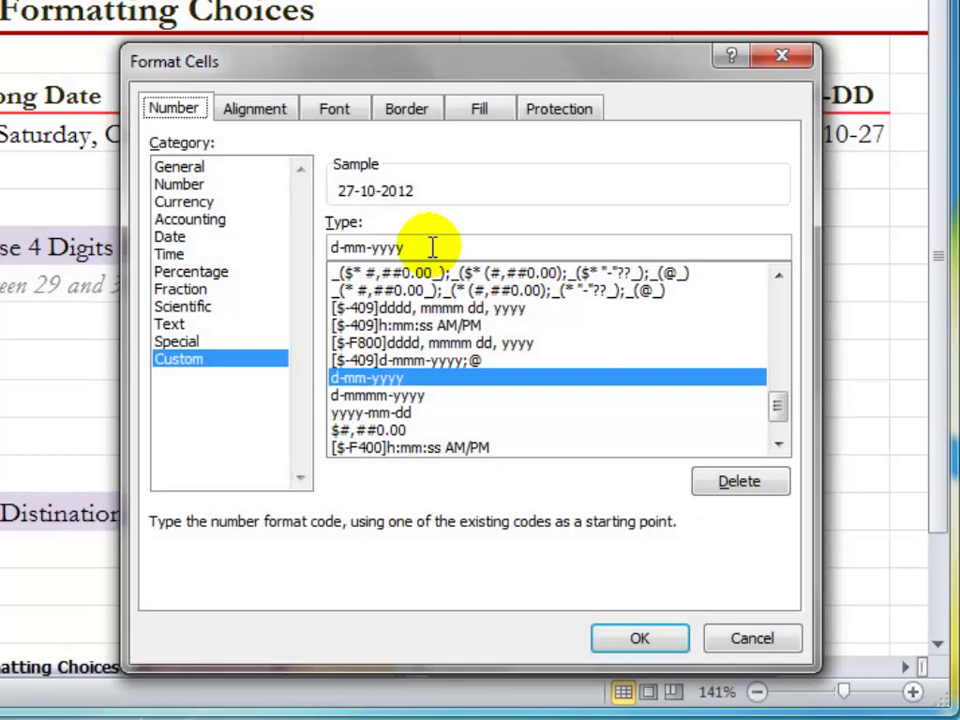
pyautogui.click(636, 640)
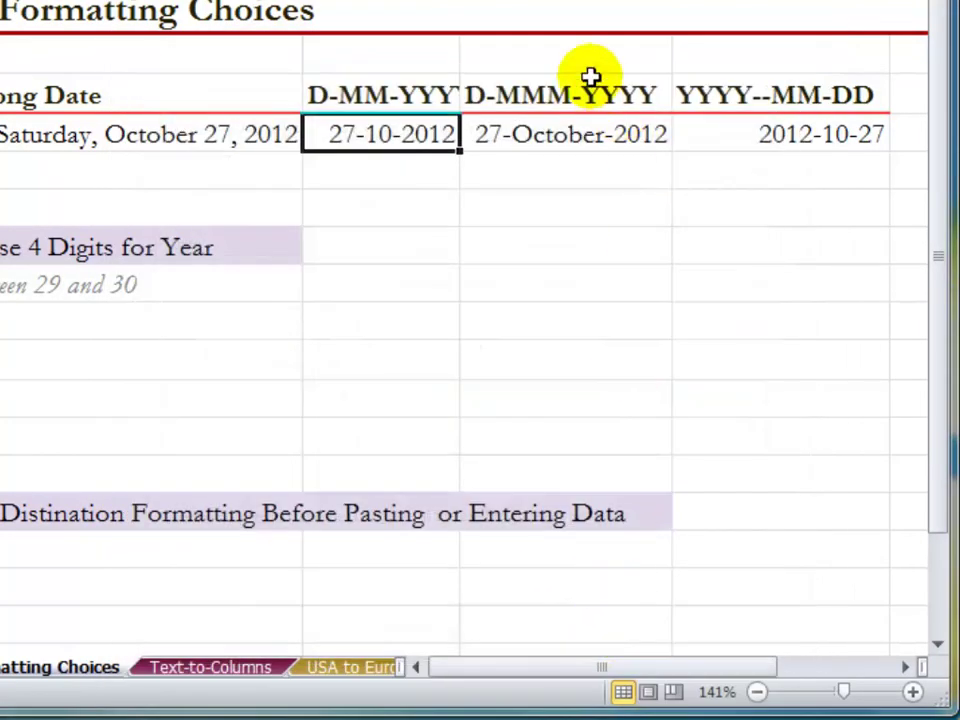
# Review the custom number format d-mmmm-yyyy of cell E4, accept it, and return to the stored value in B4
pyautogui.click(556, 135)
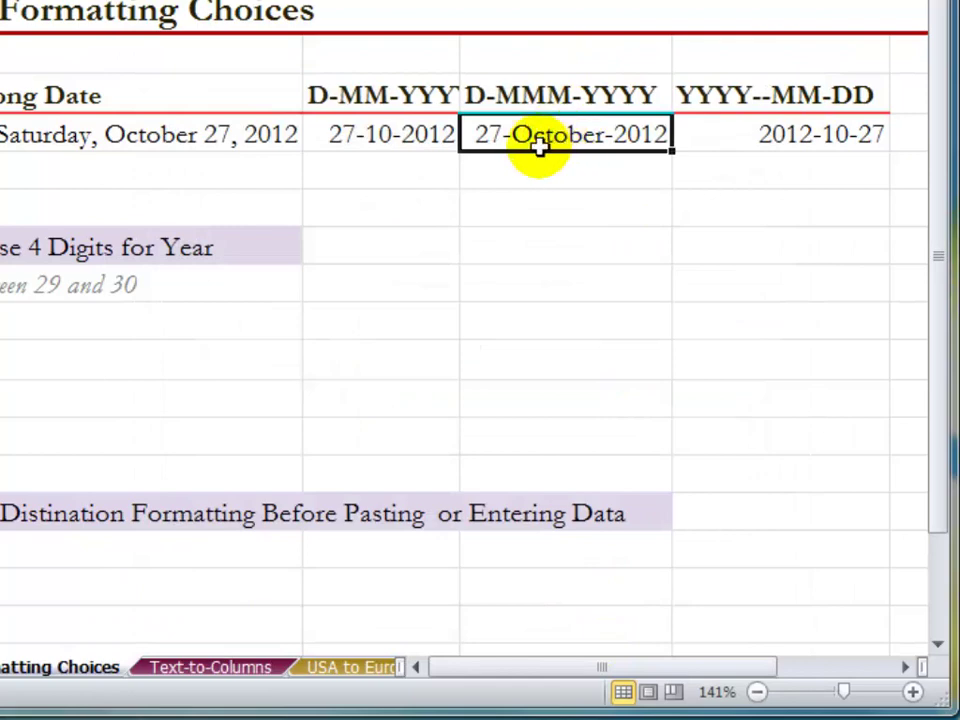
pyautogui.hotkey('ctrl', '1')
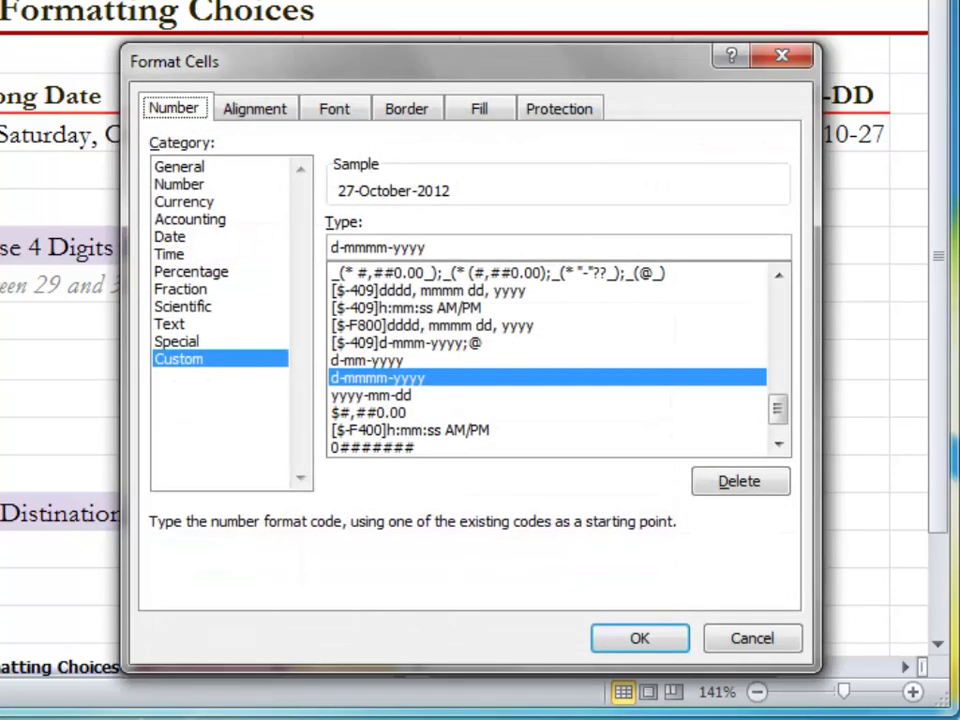
pyautogui.click(448, 247)
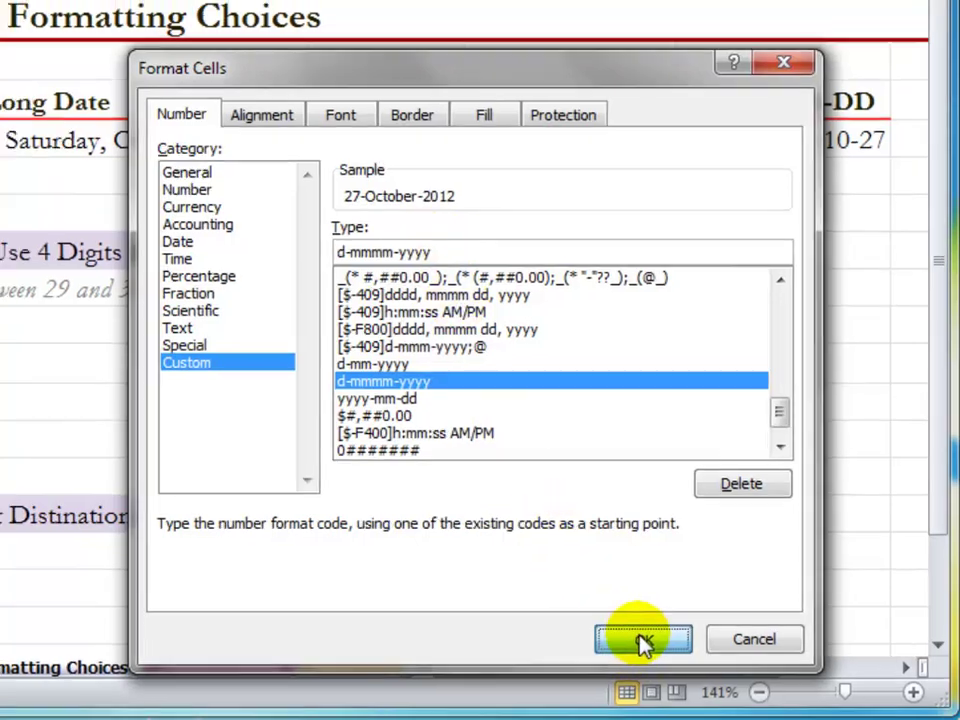
pyautogui.click(640, 638)
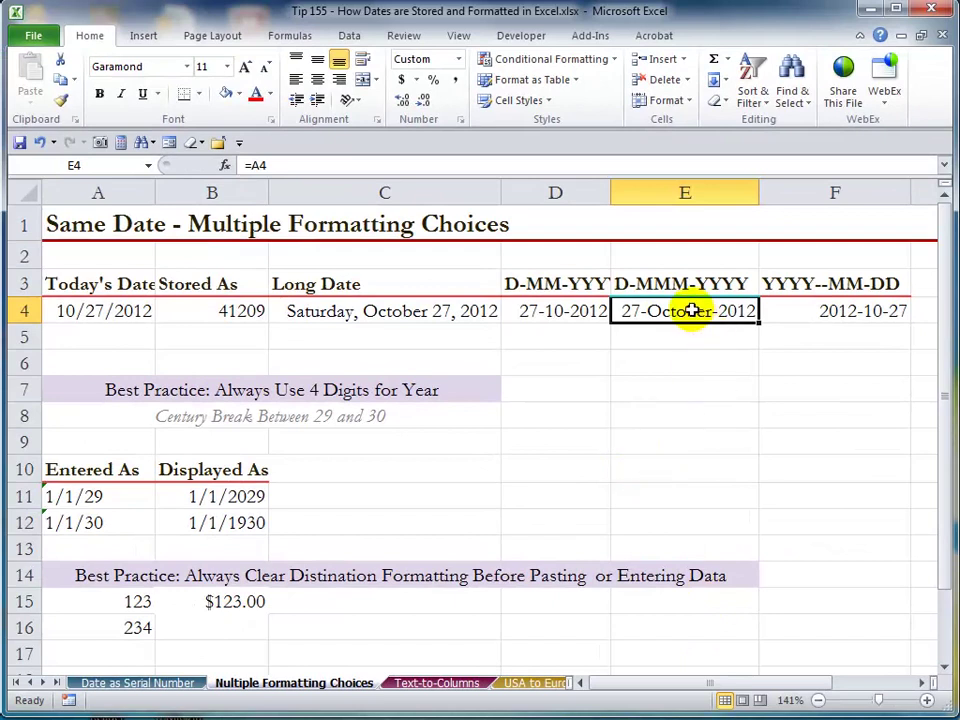
pyautogui.click(205, 310)
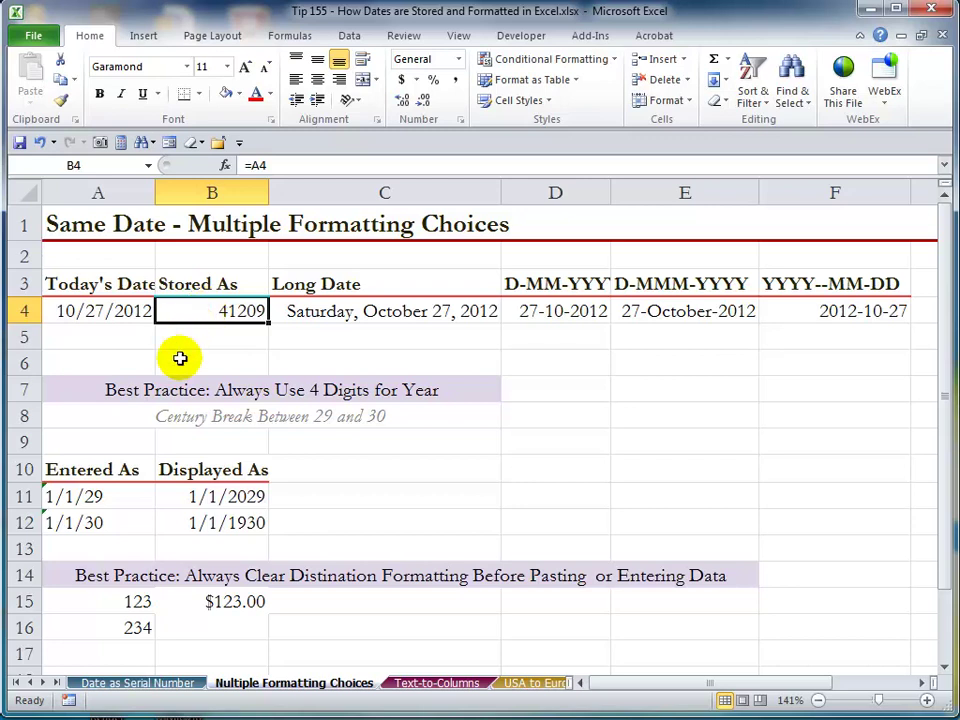
# Review the century-break note and the entry in A11, and replace the date in B11 with 1/1/29
pyautogui.click(148, 415)
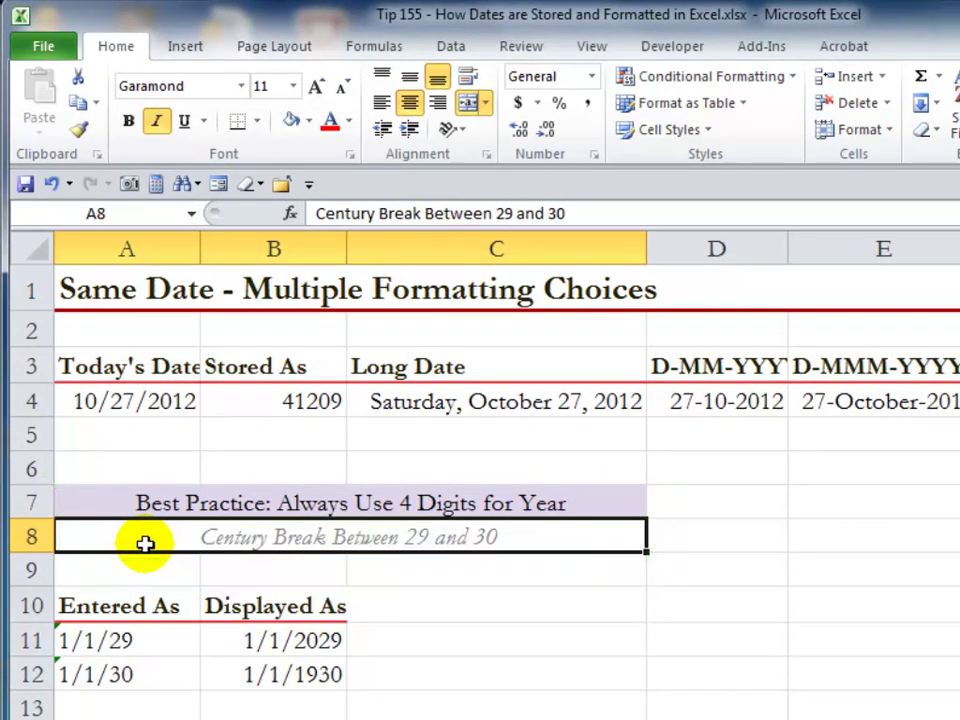
pyautogui.click(150, 640)
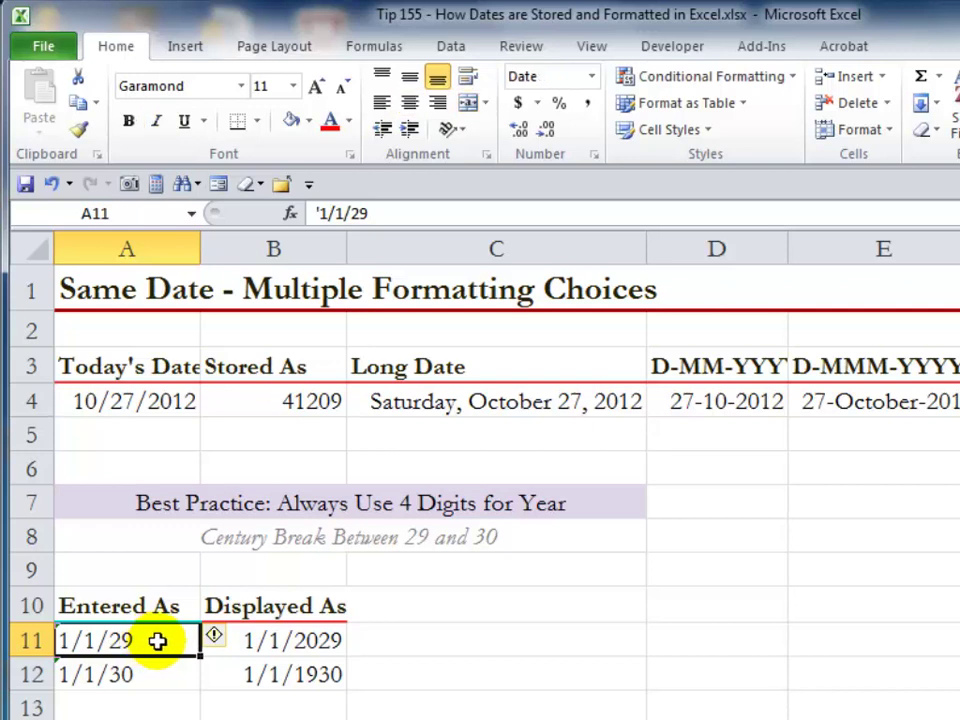
pyautogui.click(251, 640)
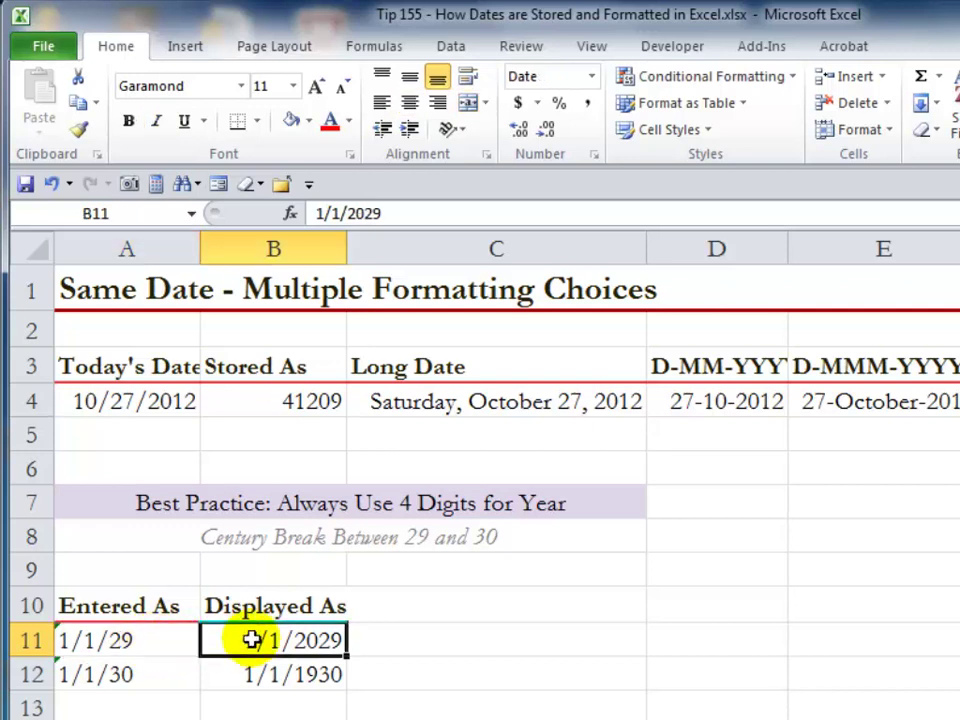
pyautogui.press('Delete')
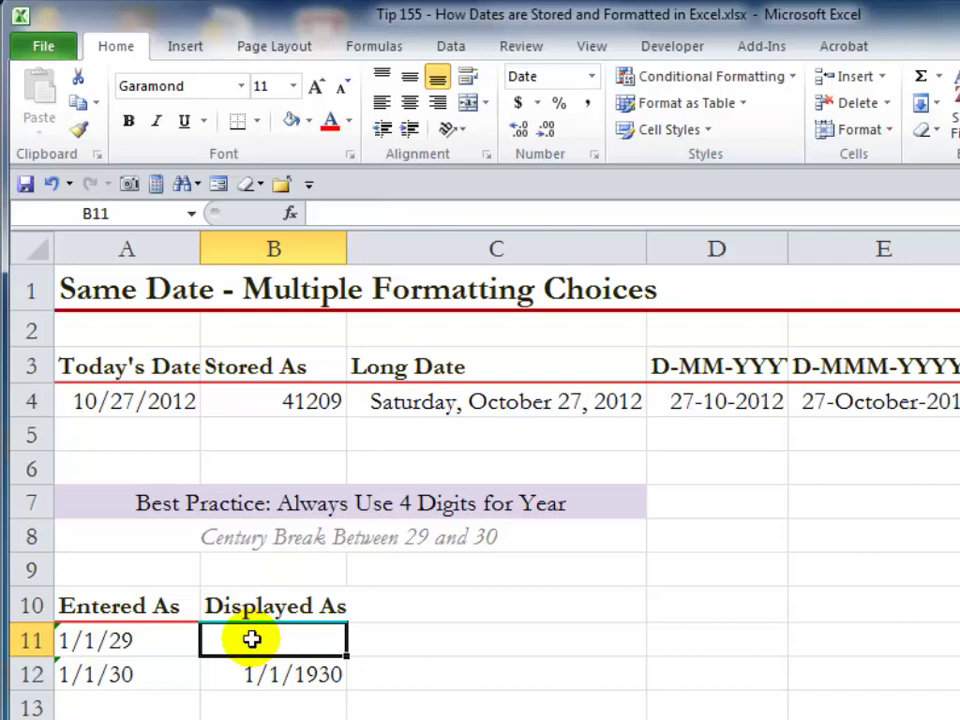
pyautogui.write('1/1/')
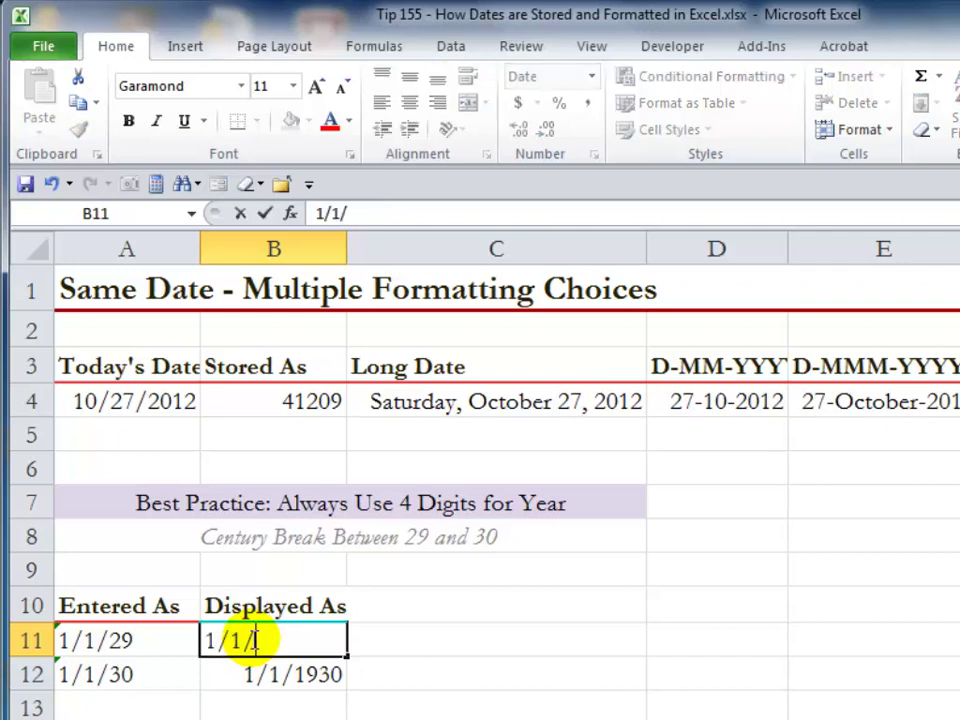
pyautogui.write('29')
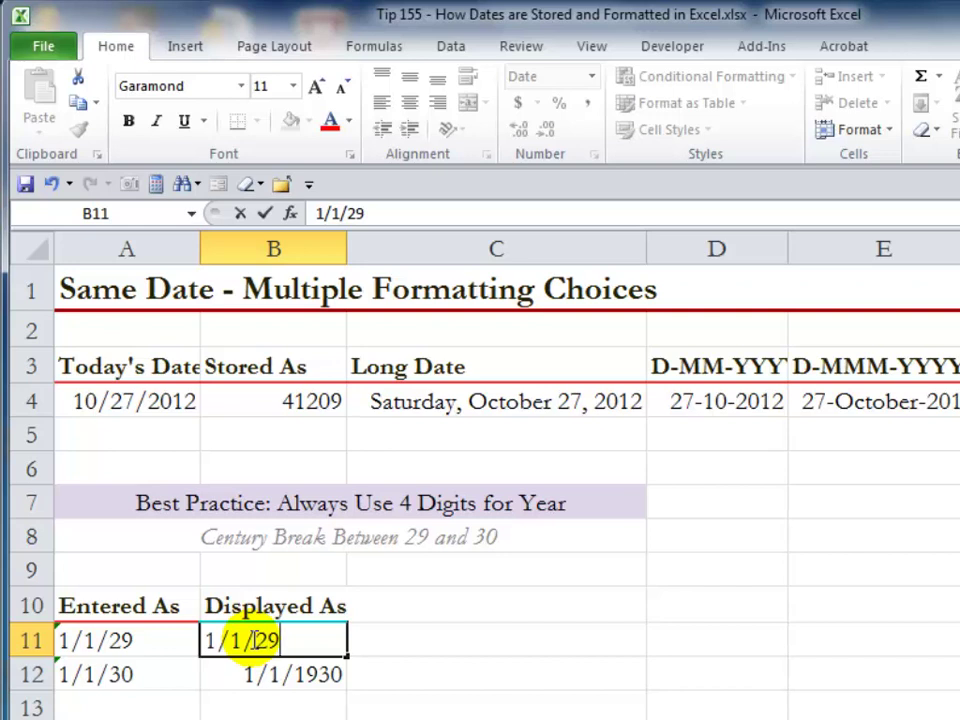
pyautogui.press('Return')
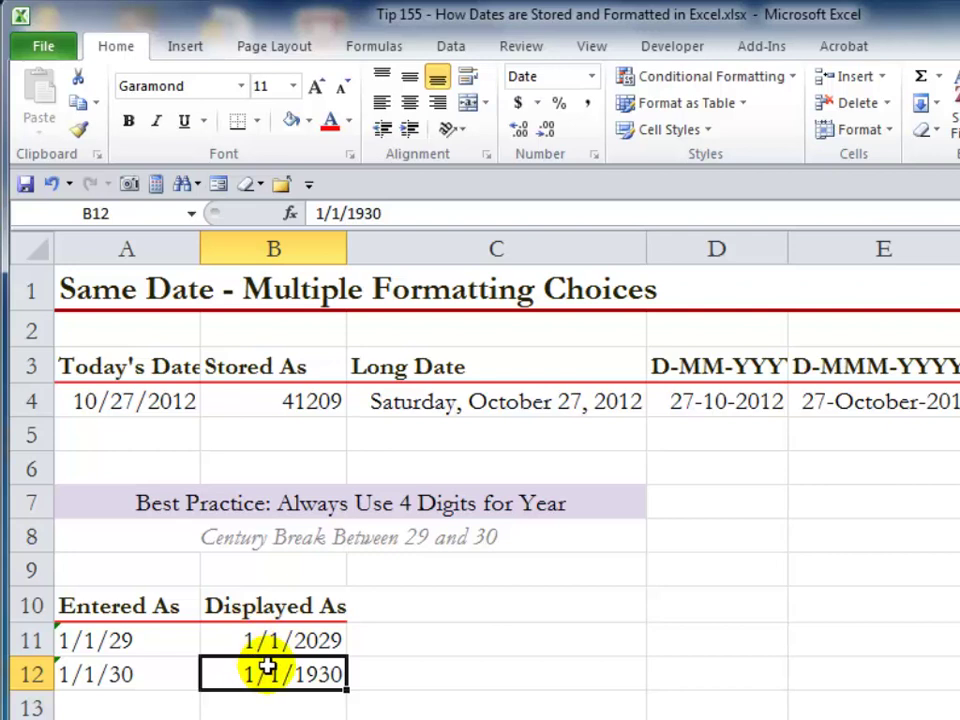
# Clear cell B12 and enter the date 1/1/30 with a two-digit year
pyautogui.press('Delete')
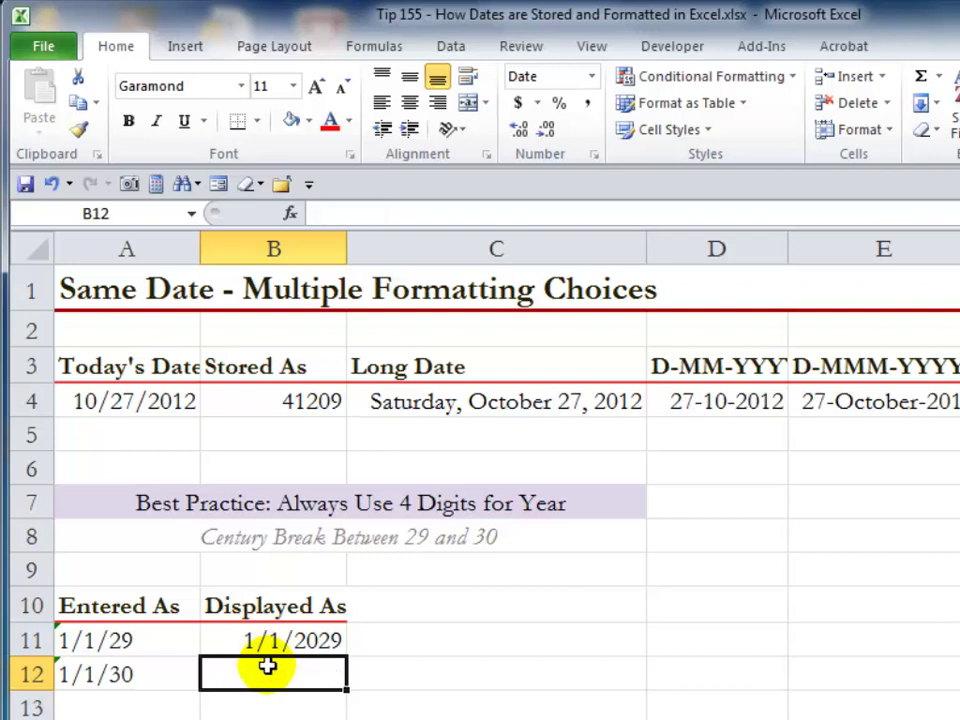
pyautogui.write('1/1')
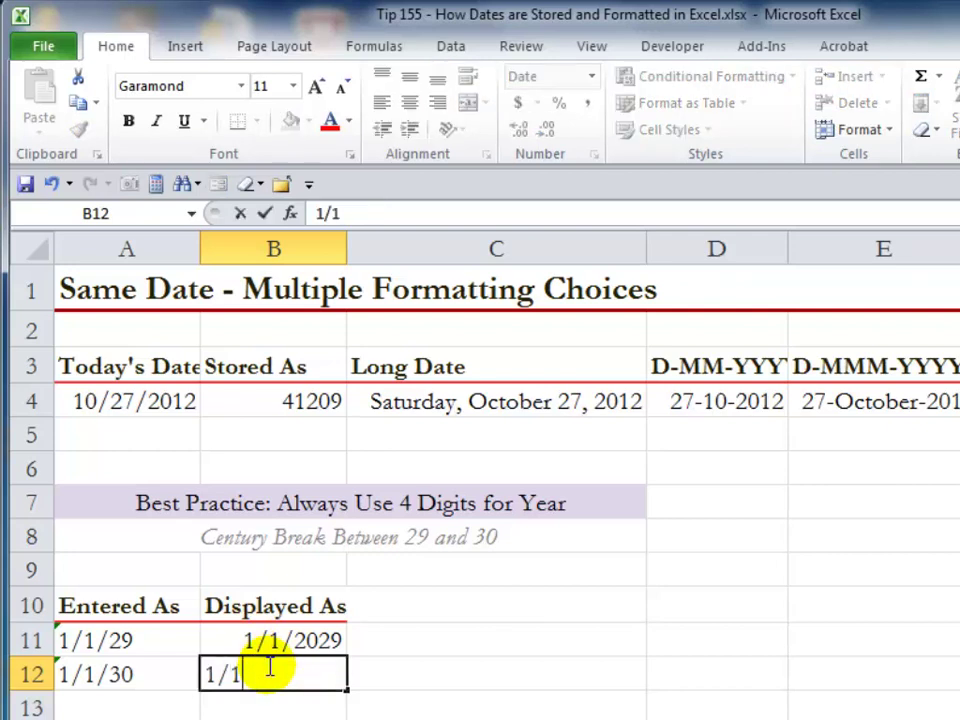
pyautogui.write('/30')
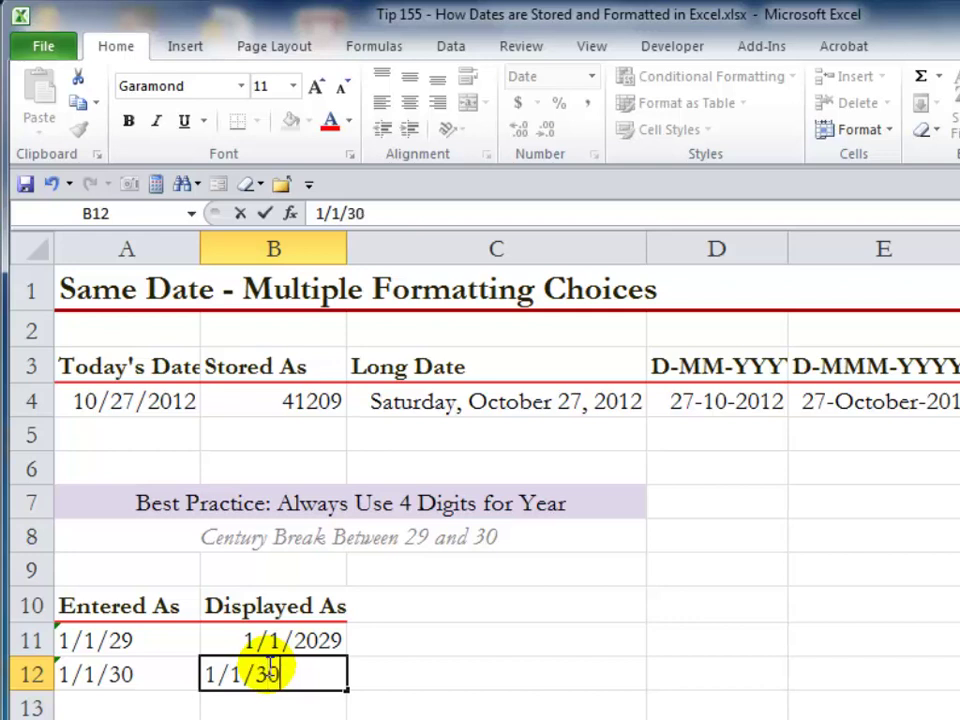
pyautogui.hotkey('ctrl', 'Return')
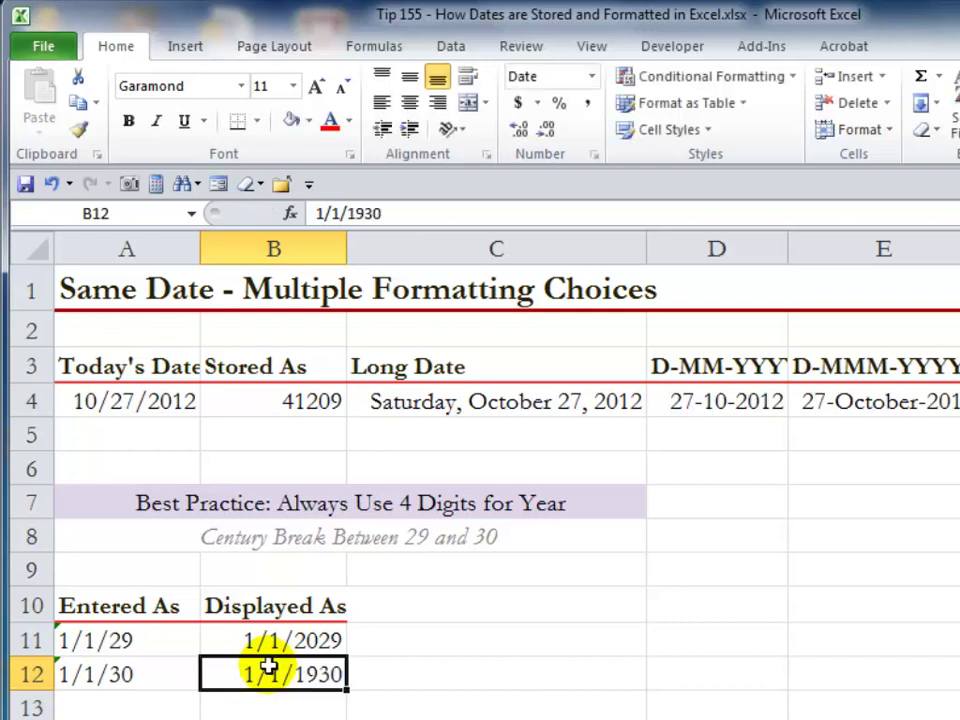
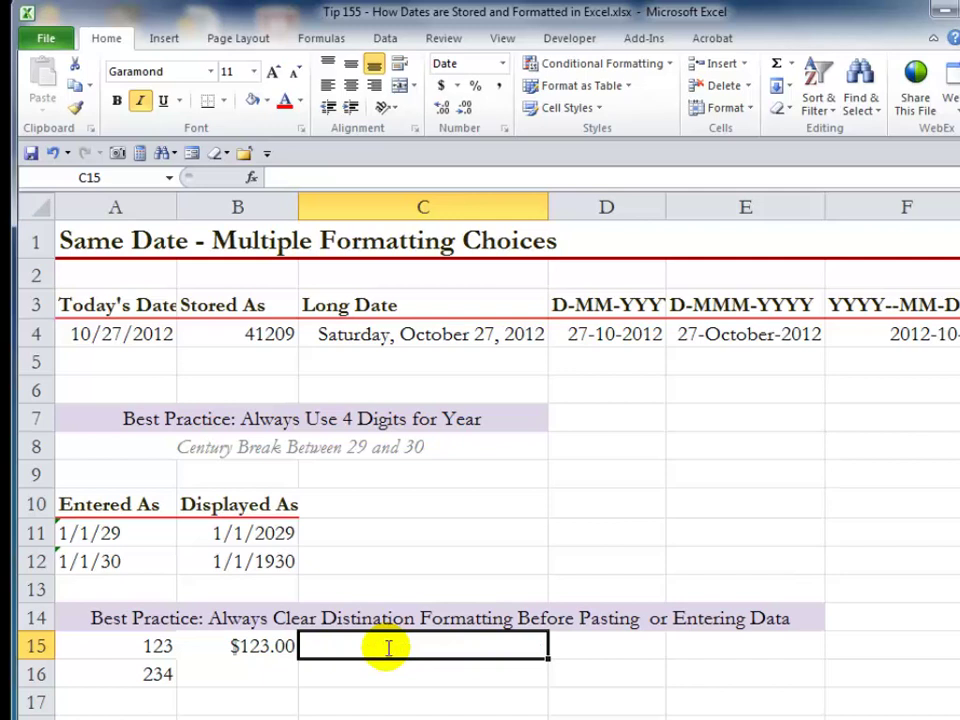
# Enter 123 in each of the cells C15, D15 and E15
pyautogui.press('Return')
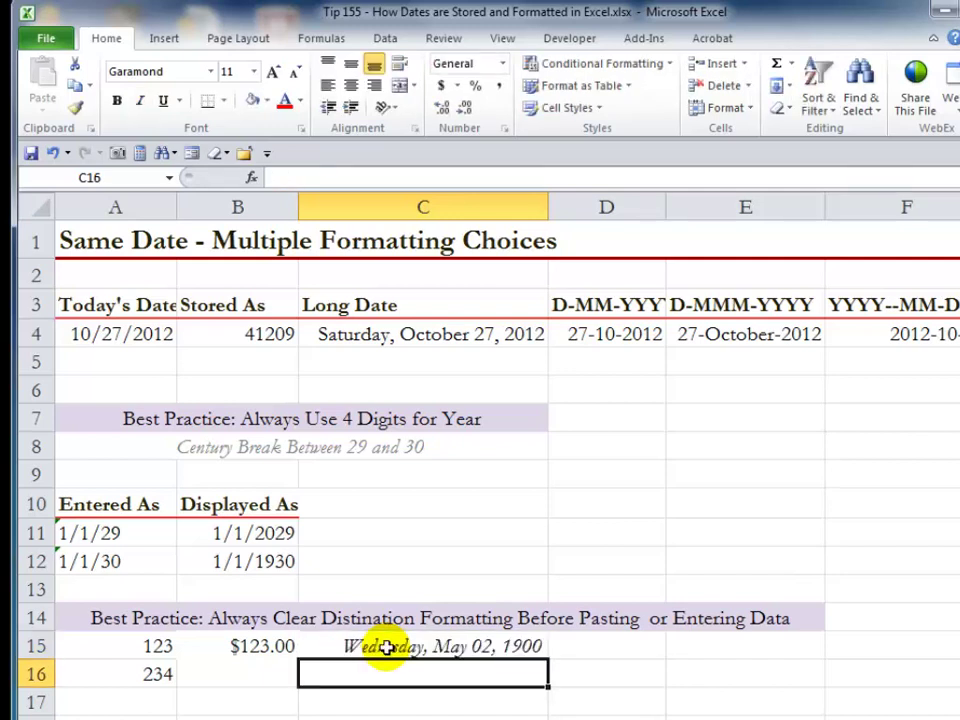
pyautogui.click(386, 647)
pyautogui.press('Right')
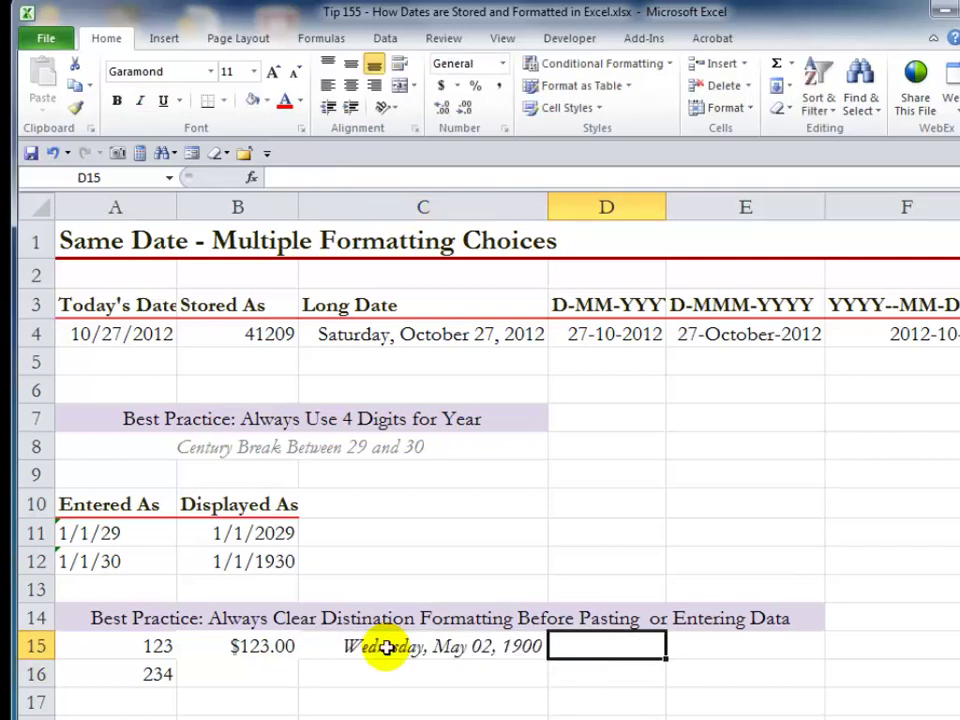
pyautogui.write('123')
pyautogui.press('Return')
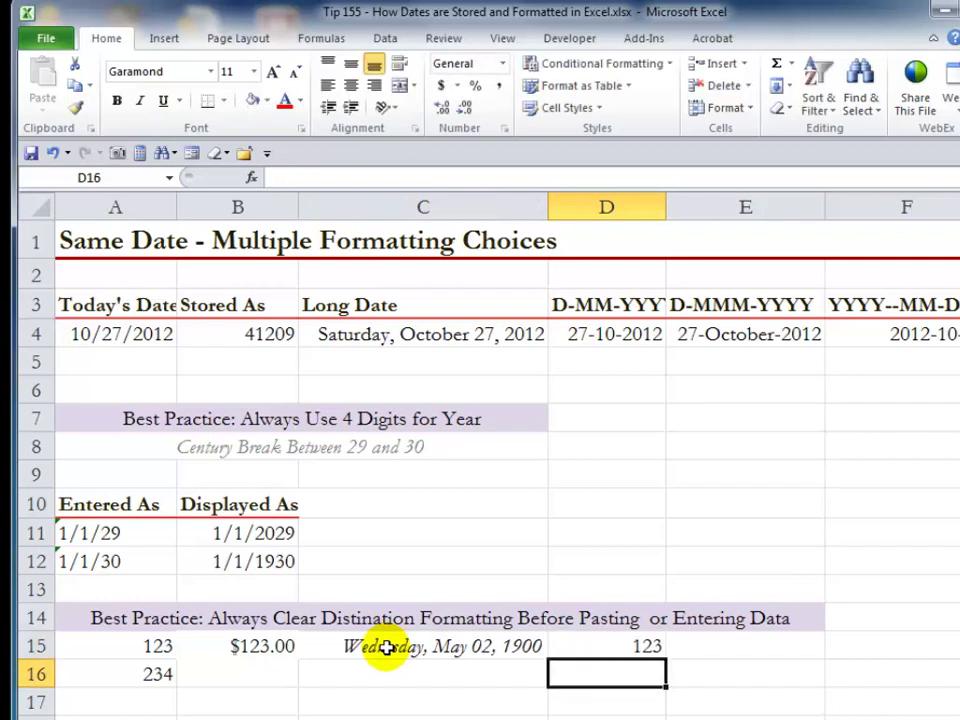
pyautogui.press('Up')
pyautogui.press('Right')
pyautogui.write('123')
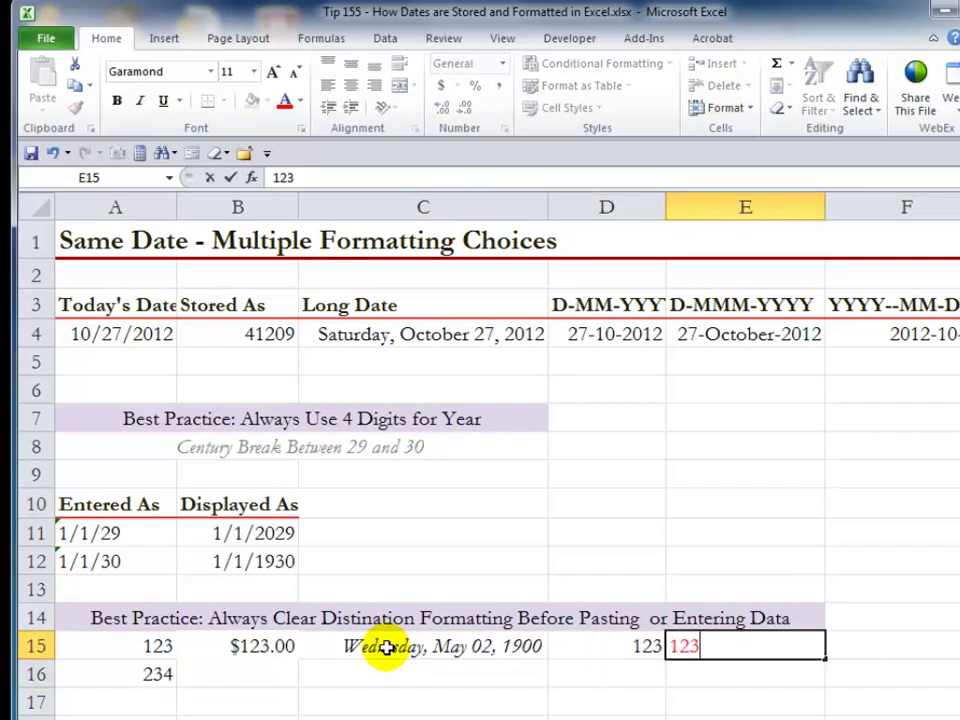
pyautogui.press('Return')
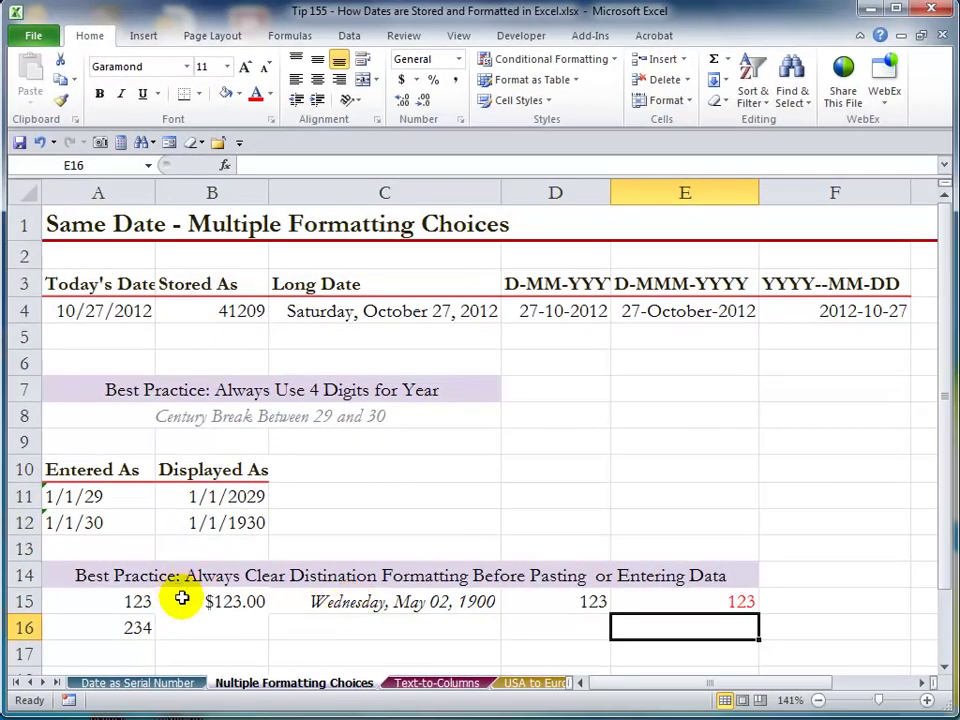
# Clear only the formats from the range B15:E16, keeping the entered values, and select B15
pyautogui.moveTo(221, 602); pyautogui.dragTo(672, 628)
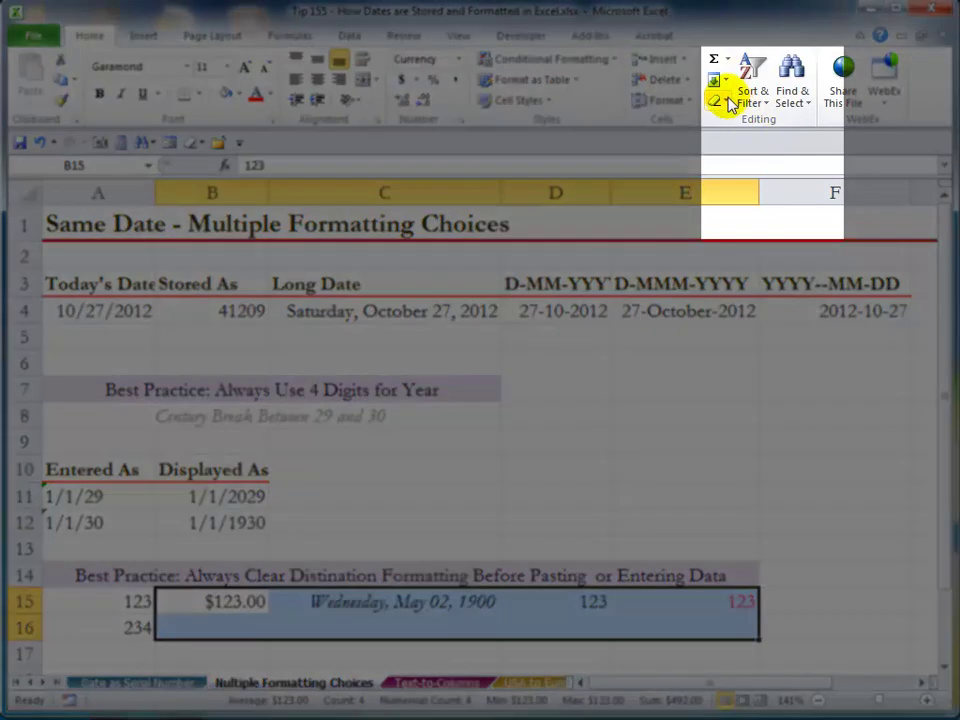
pyautogui.click(726, 101)
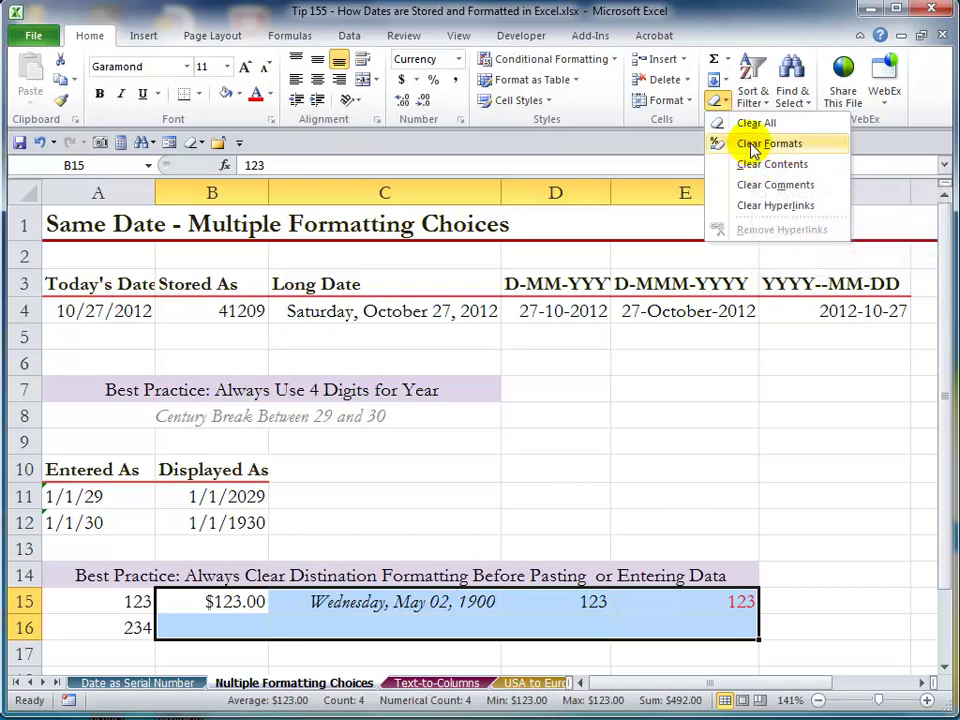
pyautogui.click(752, 145)
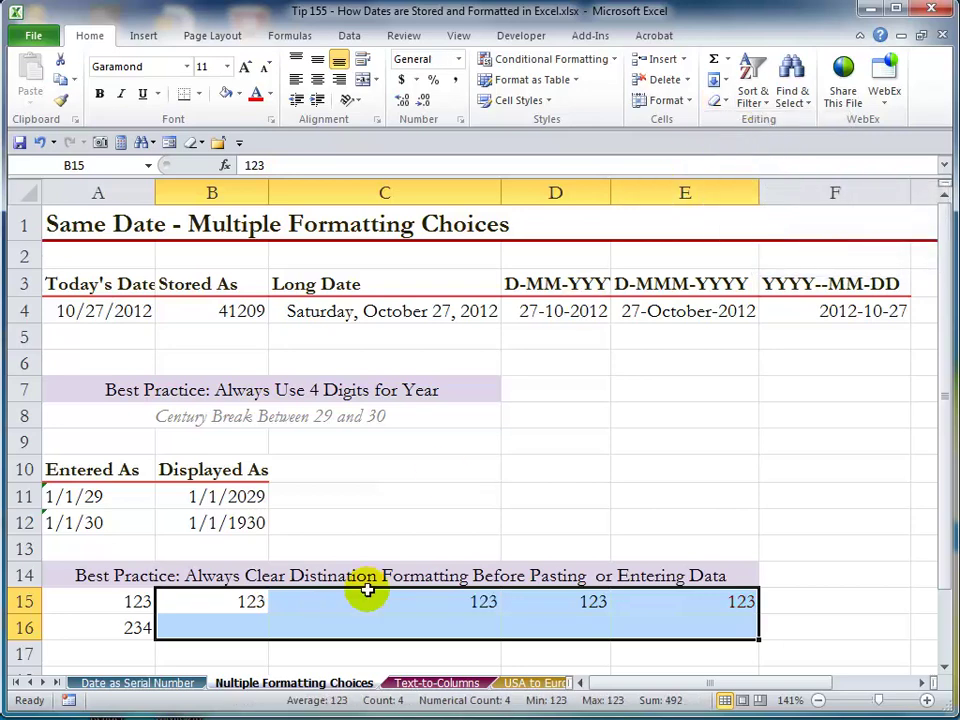
pyautogui.click(206, 600)
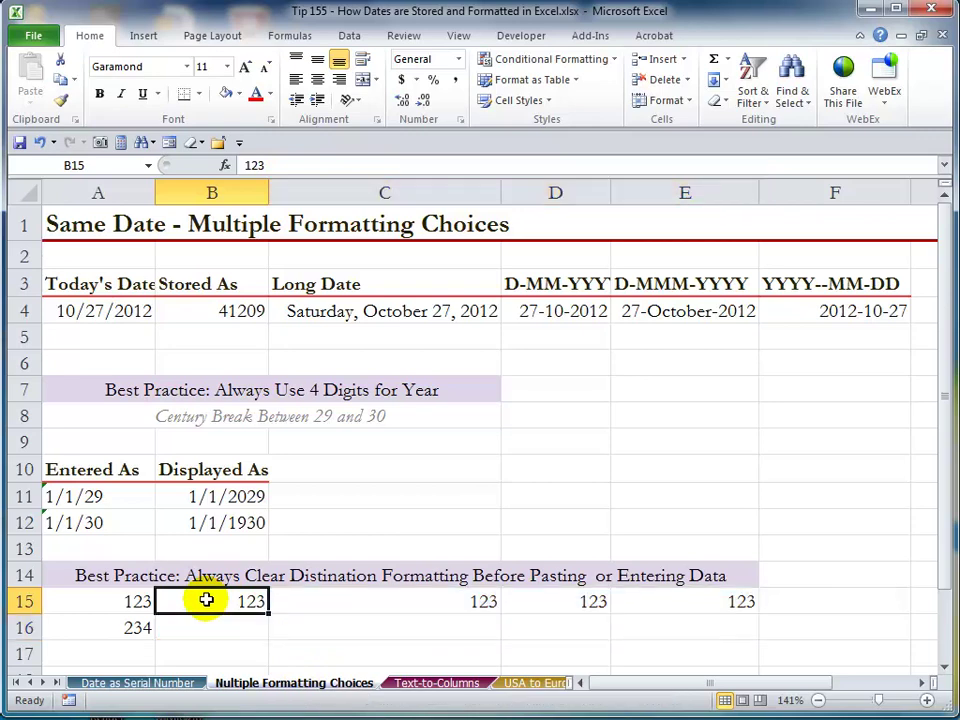
# On the Text-to-Columns sheet, copy the Set 1 YDM dates in A4:A6 to the range starting at C4
pyautogui.click(405, 683)
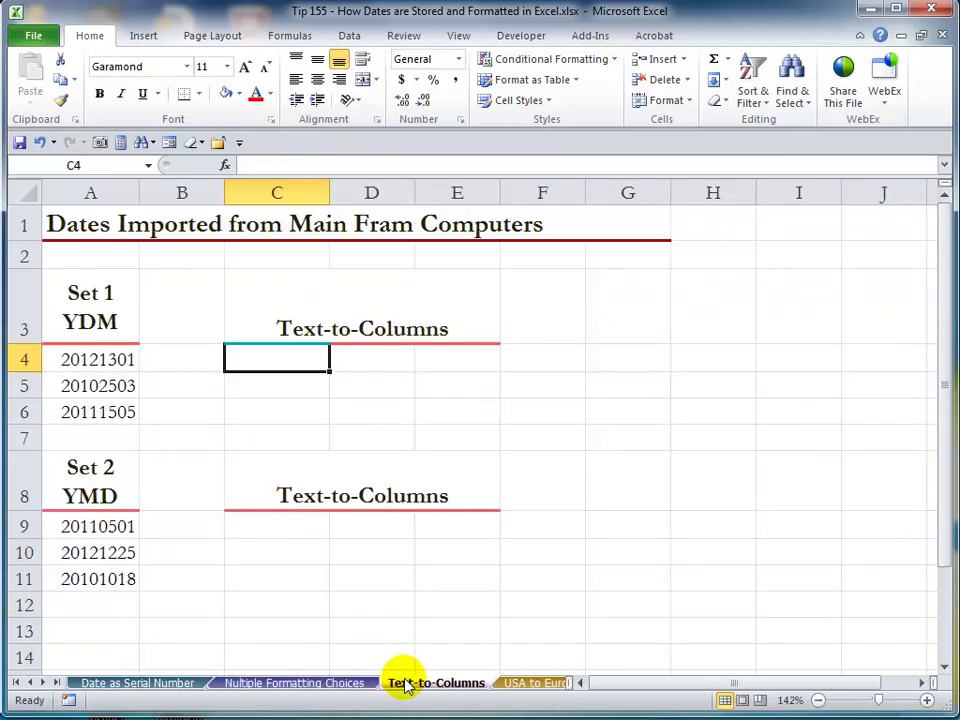
pyautogui.click(93, 360)
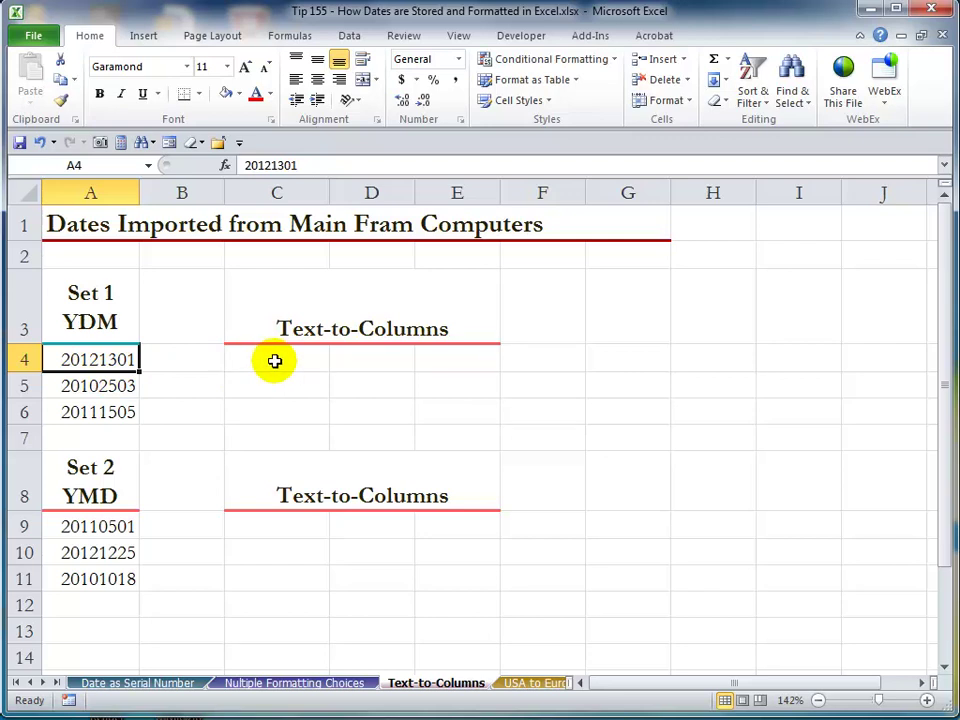
pyautogui.moveTo(93, 359); pyautogui.dragTo(97, 410)
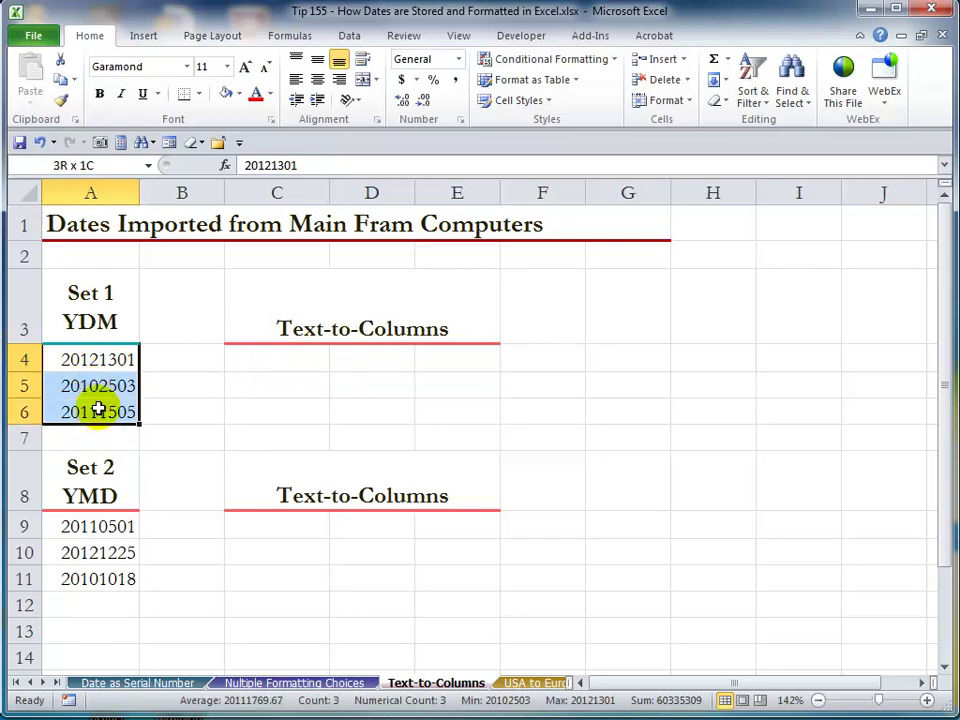
pyautogui.moveTo(97, 410); pyautogui.dragTo(97, 410)
pyautogui.hotkey('ctrl', 'c')
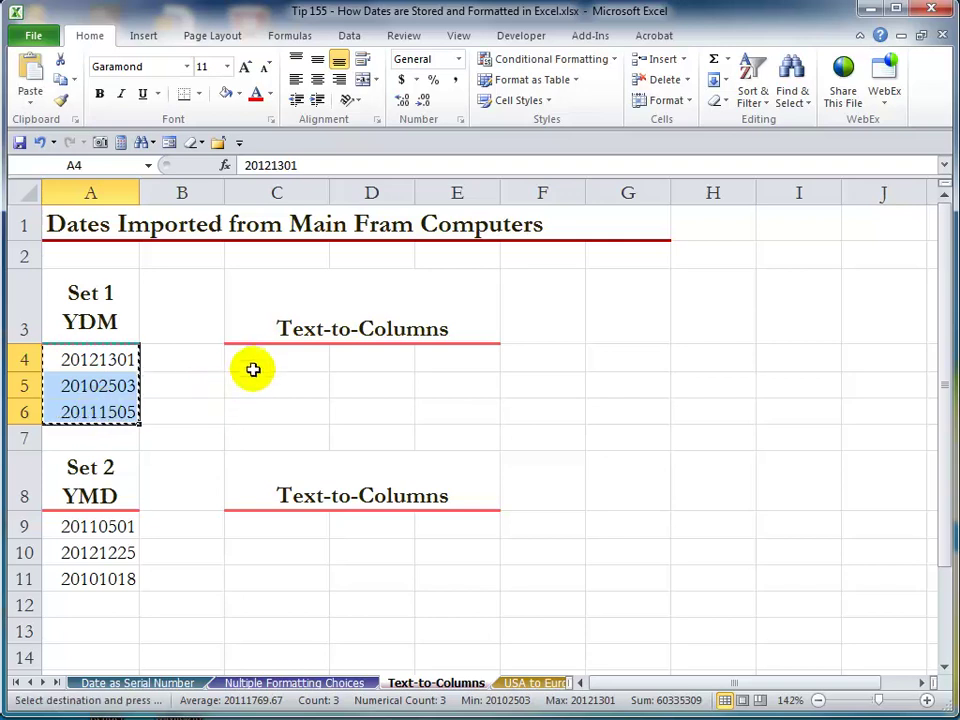
pyautogui.click(256, 360)
pyautogui.hotkey('ctrl', 'v')
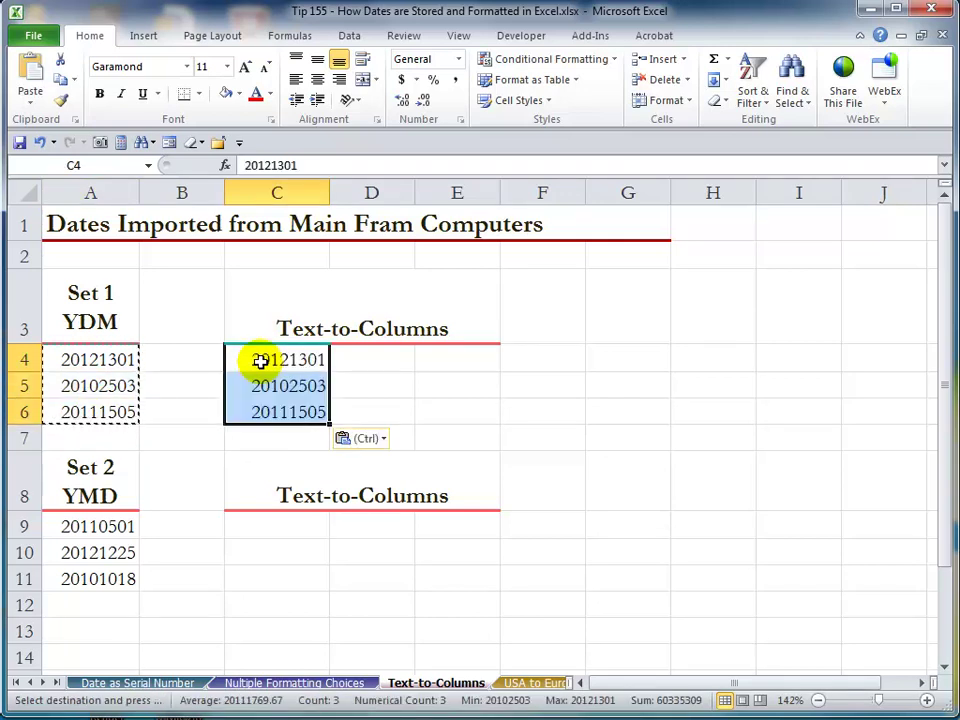
pyautogui.press('Escape')
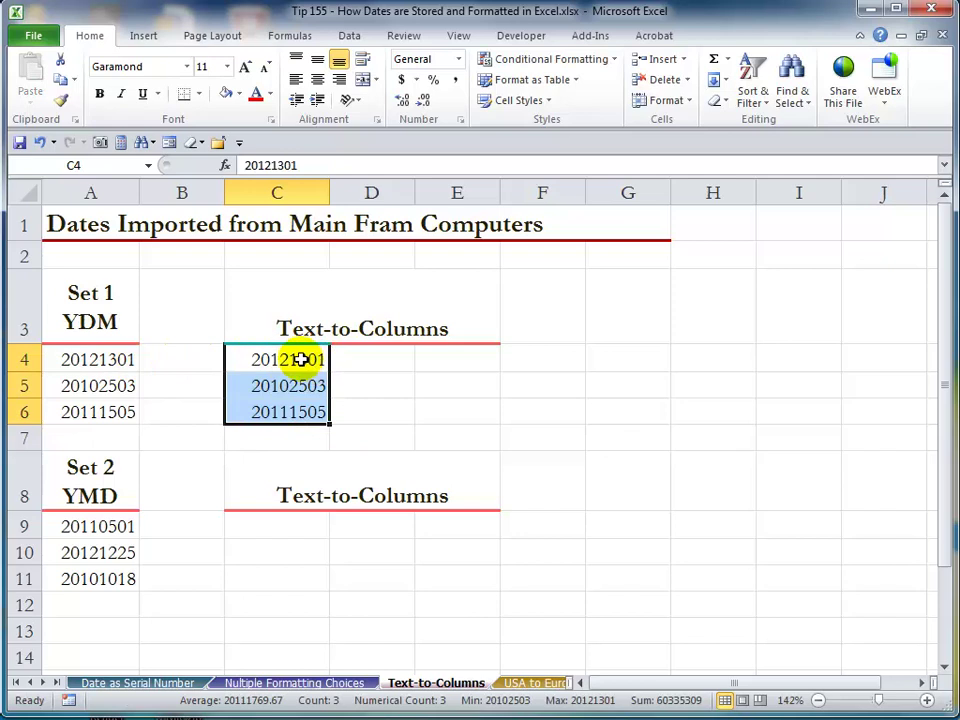
# Convert C4:C6 to real dates with Text to Columns, using Delimited and the YDM date column format
pyautogui.click(352, 40)
pyautogui.click(423, 85)
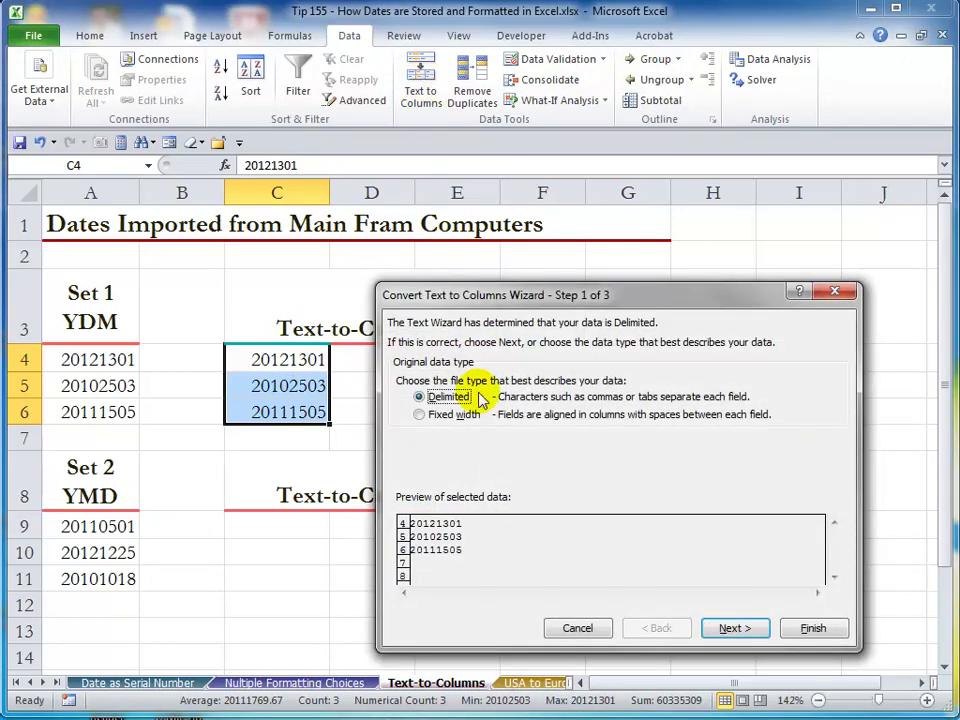
pyautogui.click(733, 629)
pyautogui.click(735, 629)
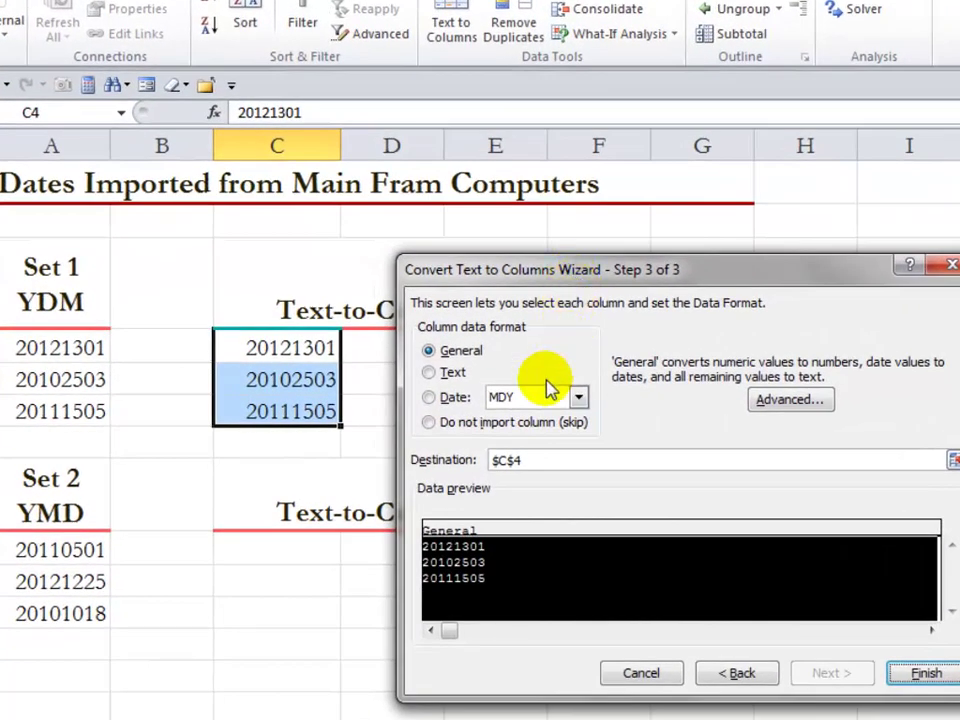
pyautogui.click(429, 398)
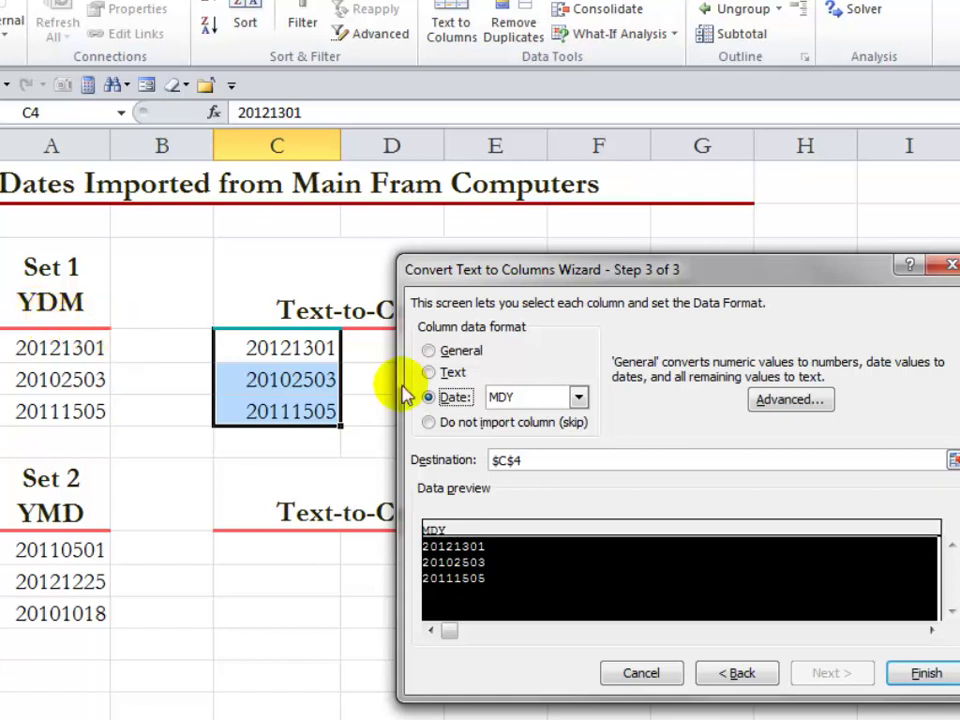
pyautogui.click(579, 398)
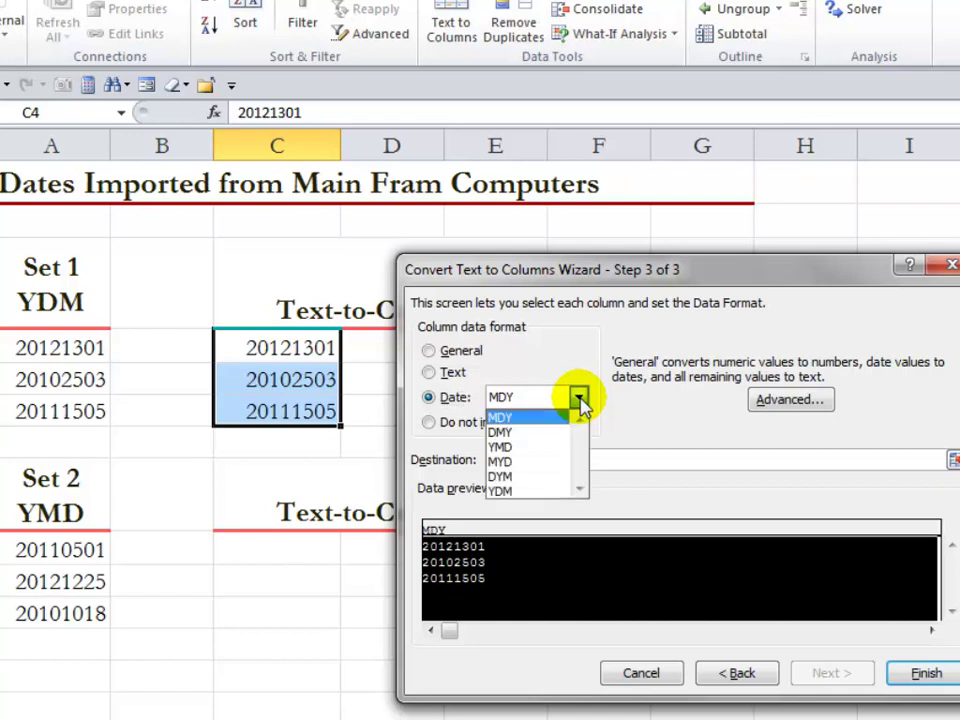
pyautogui.click(543, 492)
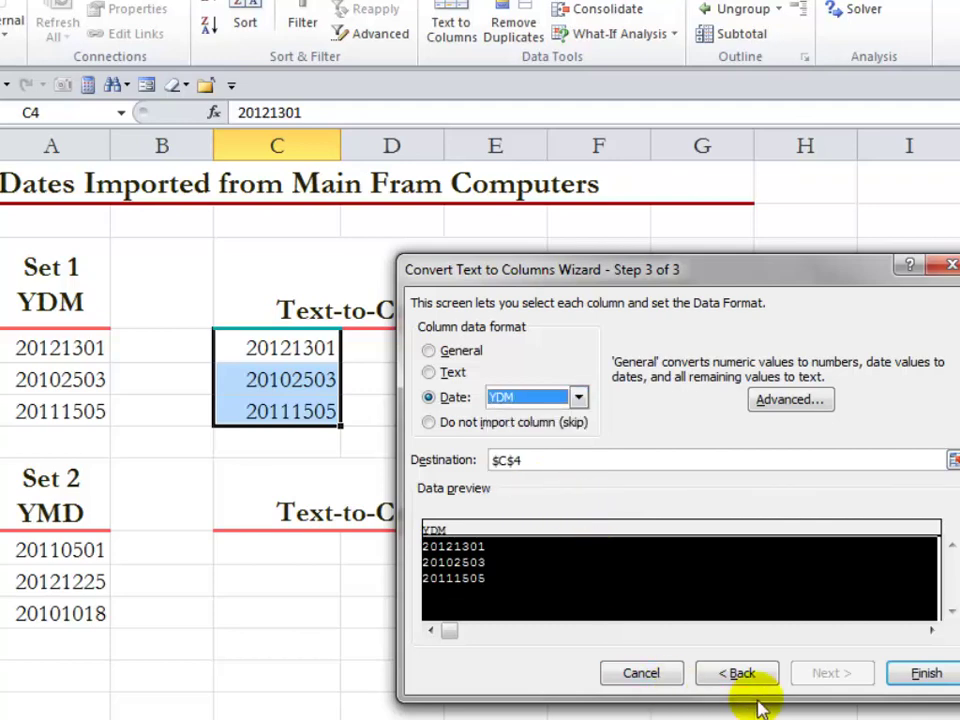
pyautogui.click(924, 673)
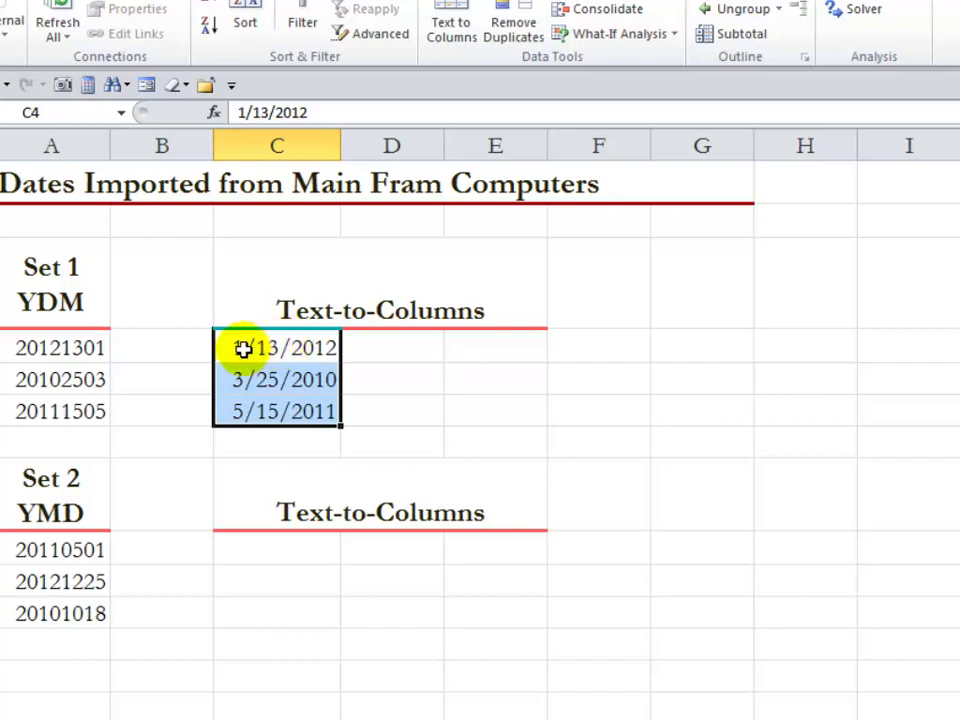
pyautogui.click(281, 347)
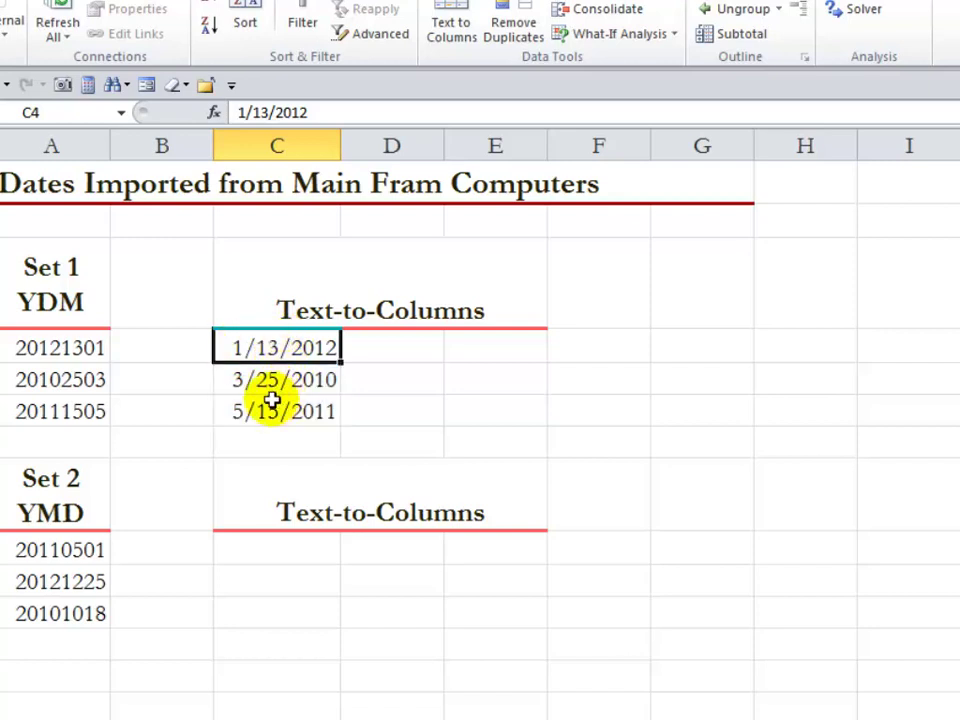
# Copy the Set 2 YMD dates in A9:A11 to the range starting at C9
pyautogui.moveTo(60, 549); pyautogui.dragTo(52, 616)
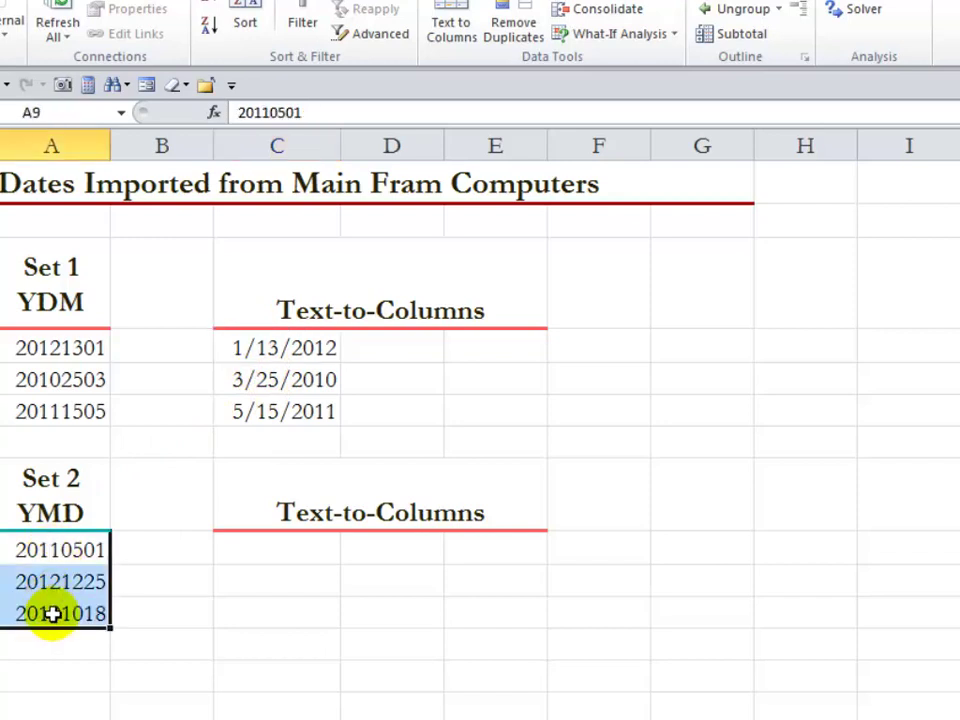
pyautogui.hotkey('ctrl', 'c')
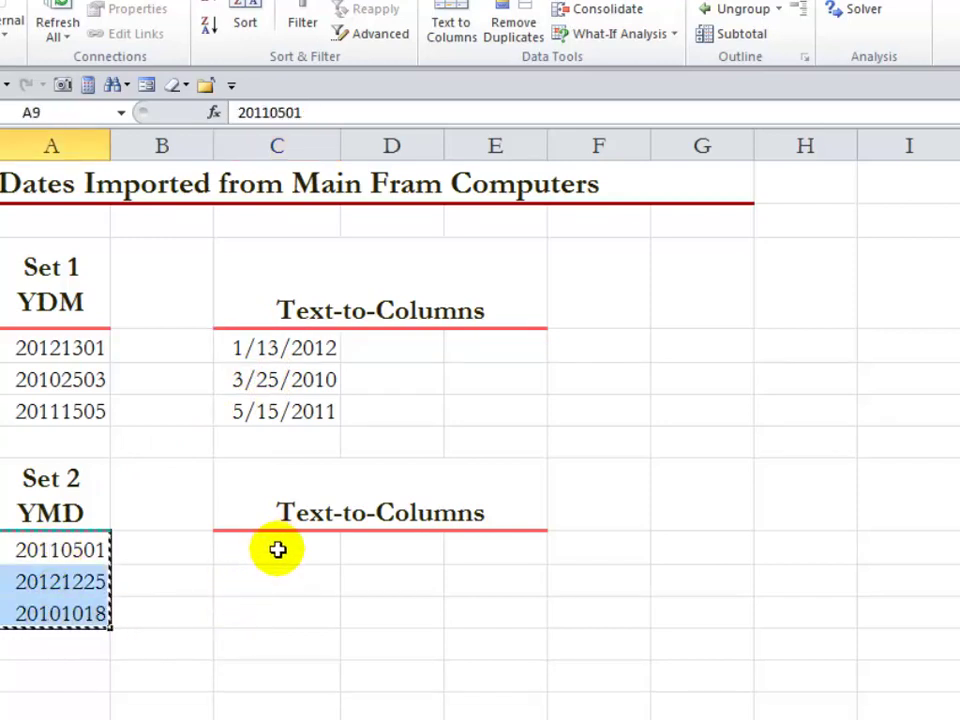
pyautogui.click(278, 549)
pyautogui.hotkey('ctrl', 'v')
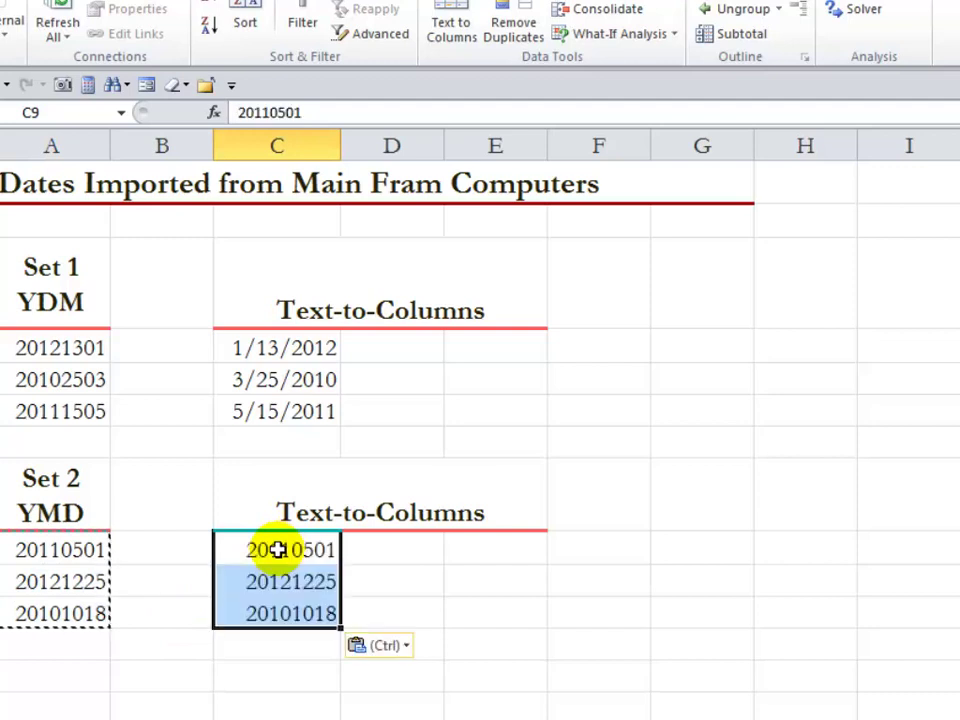
pyautogui.press('Escape')
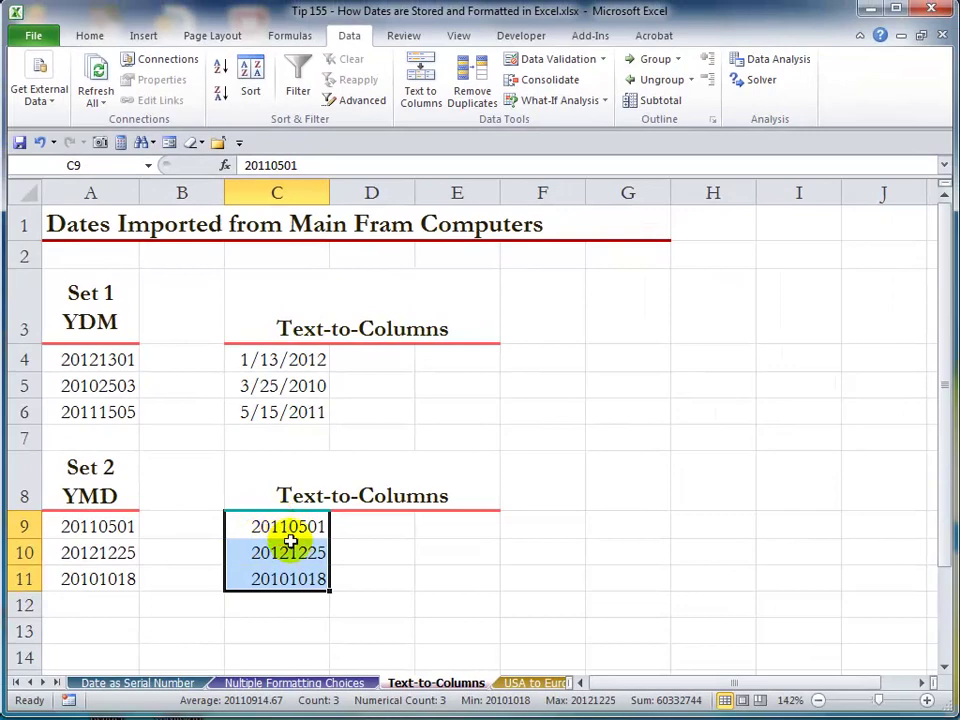
# Convert C9:C11 to real dates with Text to Columns, using Delimited and the YMD date column format
pyautogui.click(423, 88)
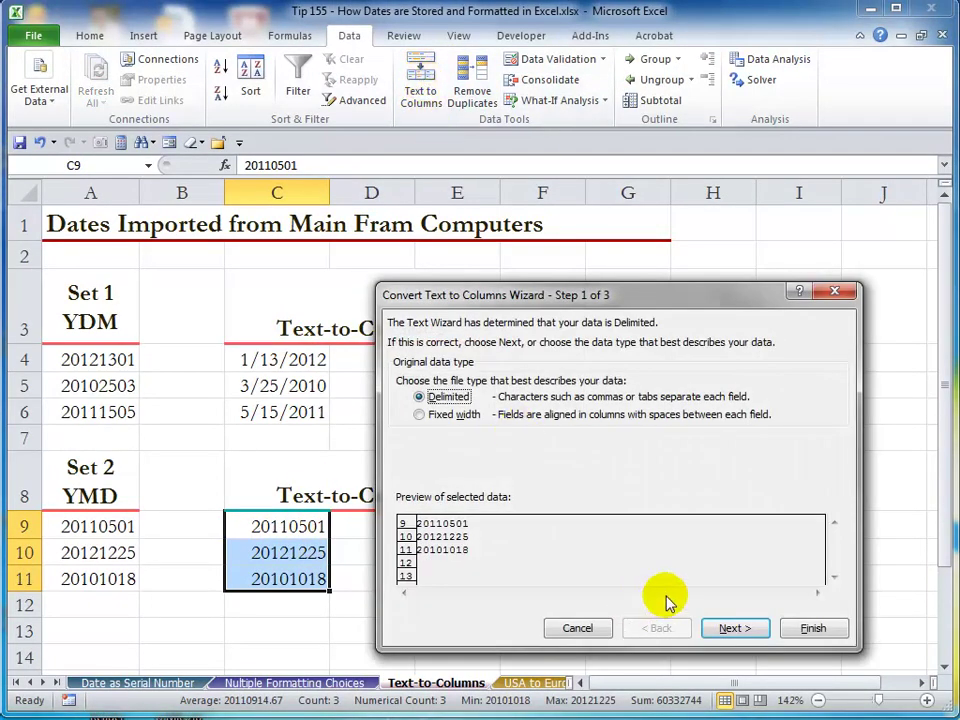
pyautogui.click(734, 628)
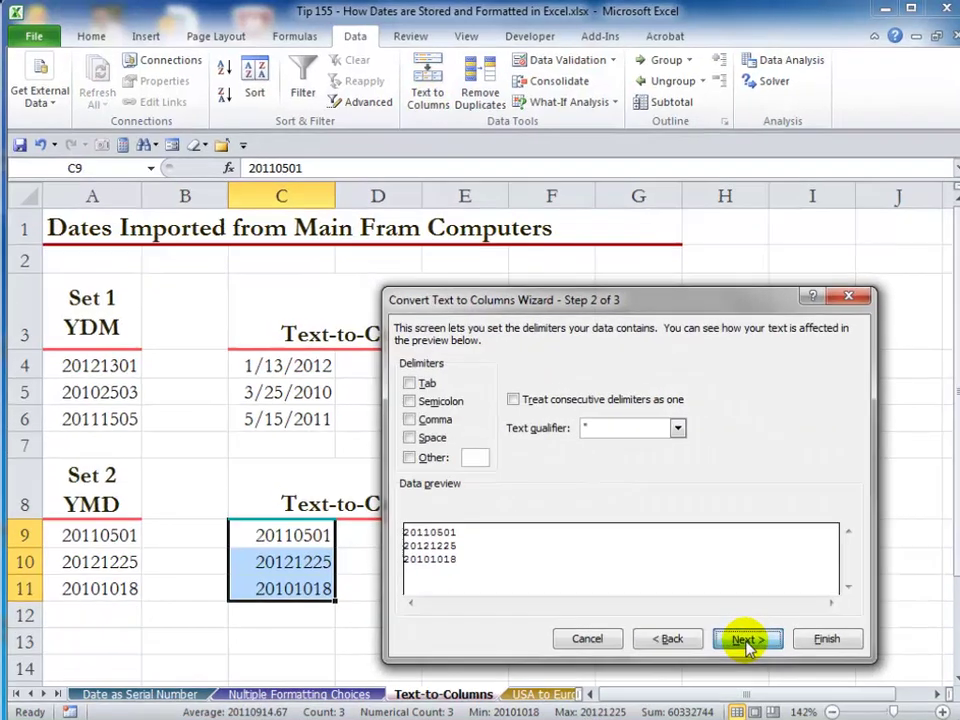
pyautogui.click(734, 628)
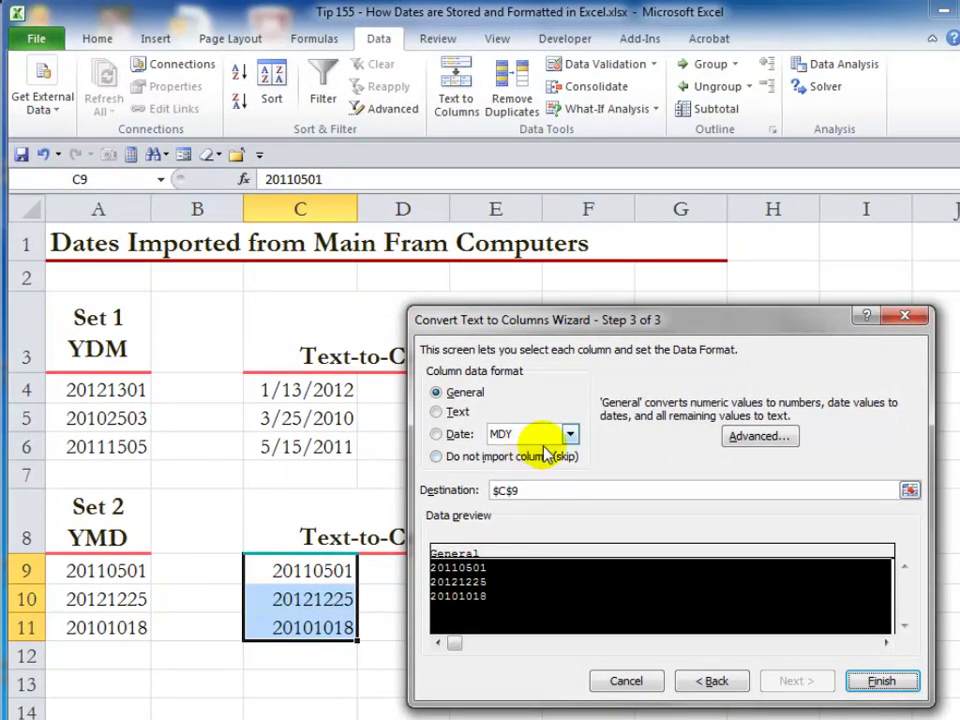
pyautogui.click(570, 437)
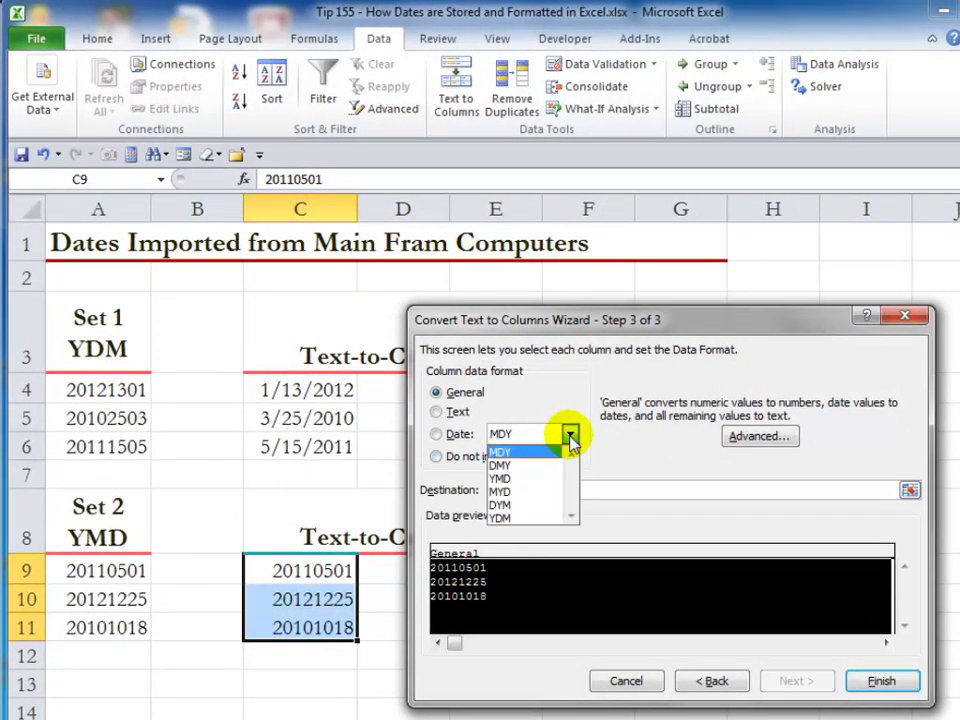
pyautogui.click(528, 481)
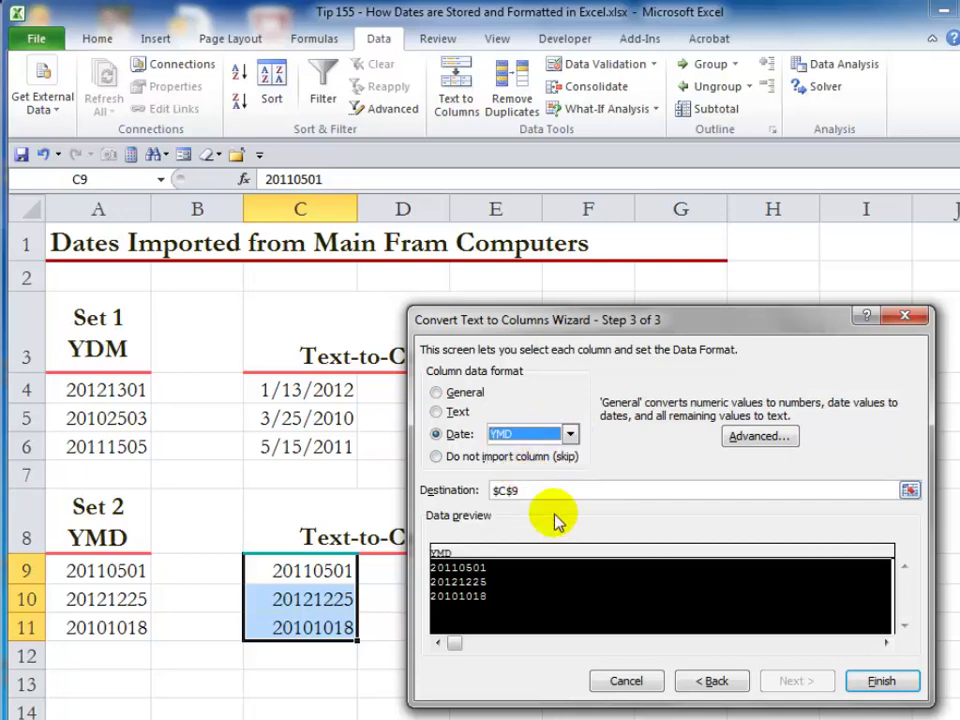
pyautogui.click(878, 683)
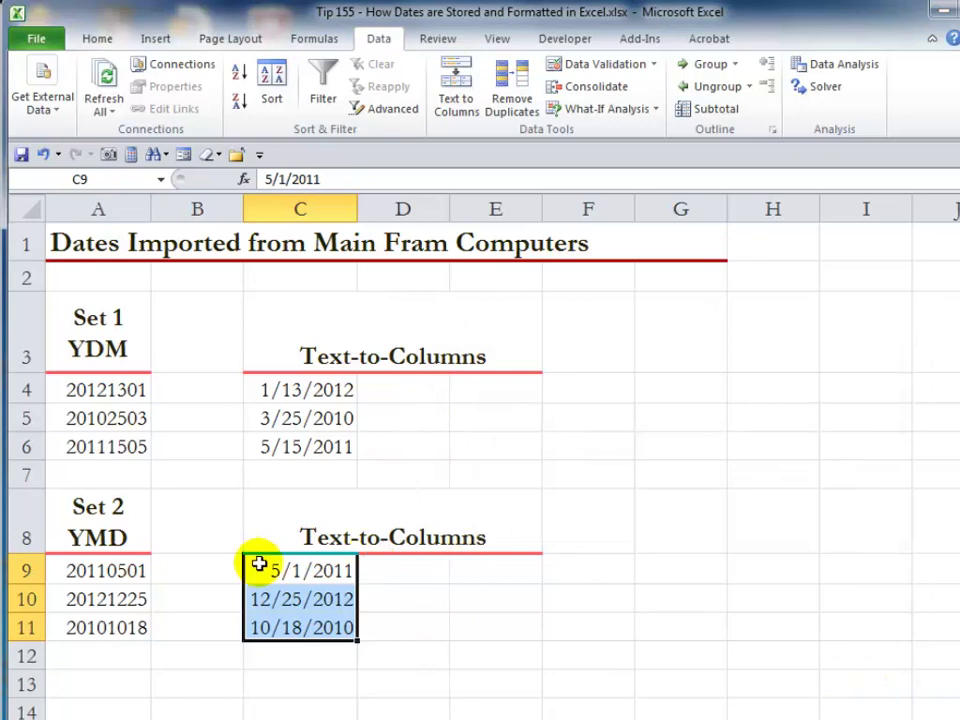
pyautogui.click(290, 572)
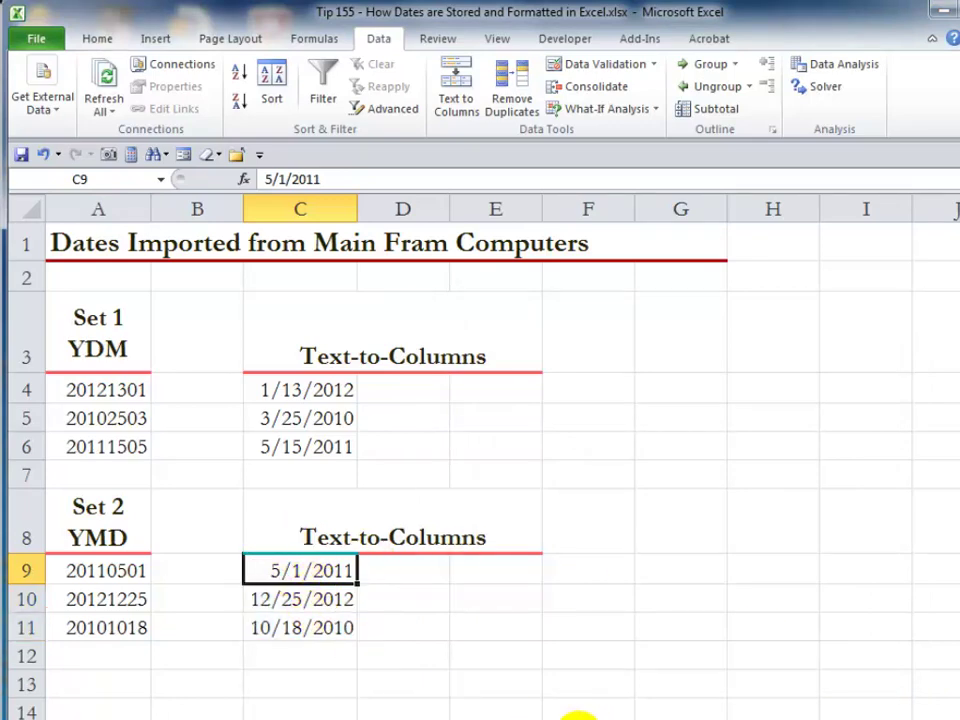
# On the sheet for converting USA short dates to European format, set the dates in A4:A23 to the General number format
pyautogui.click(580, 718)
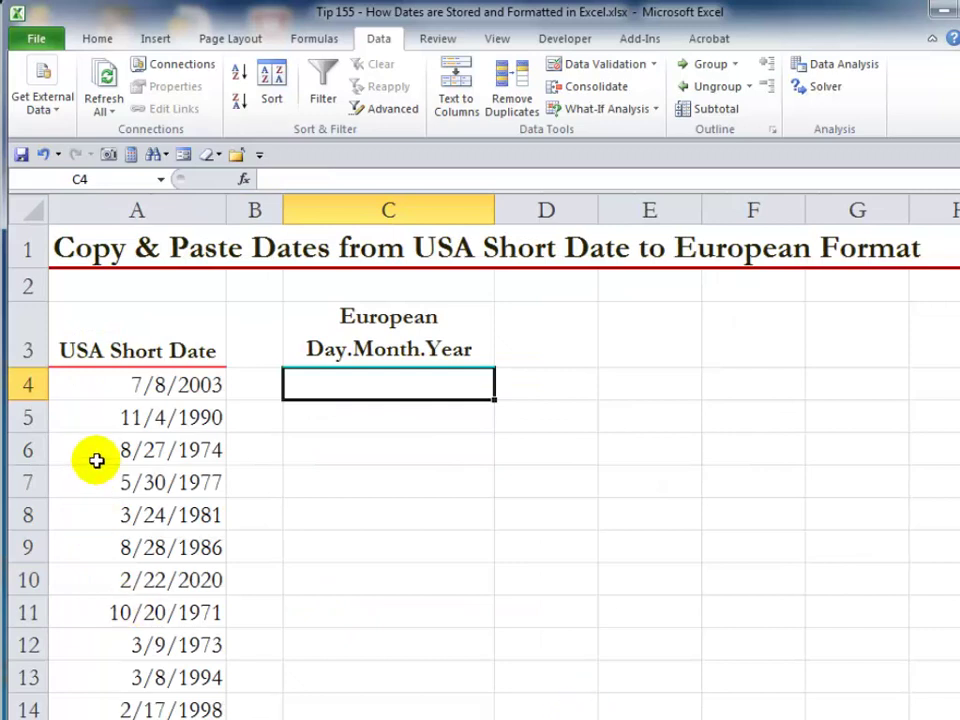
pyautogui.click(107, 385)
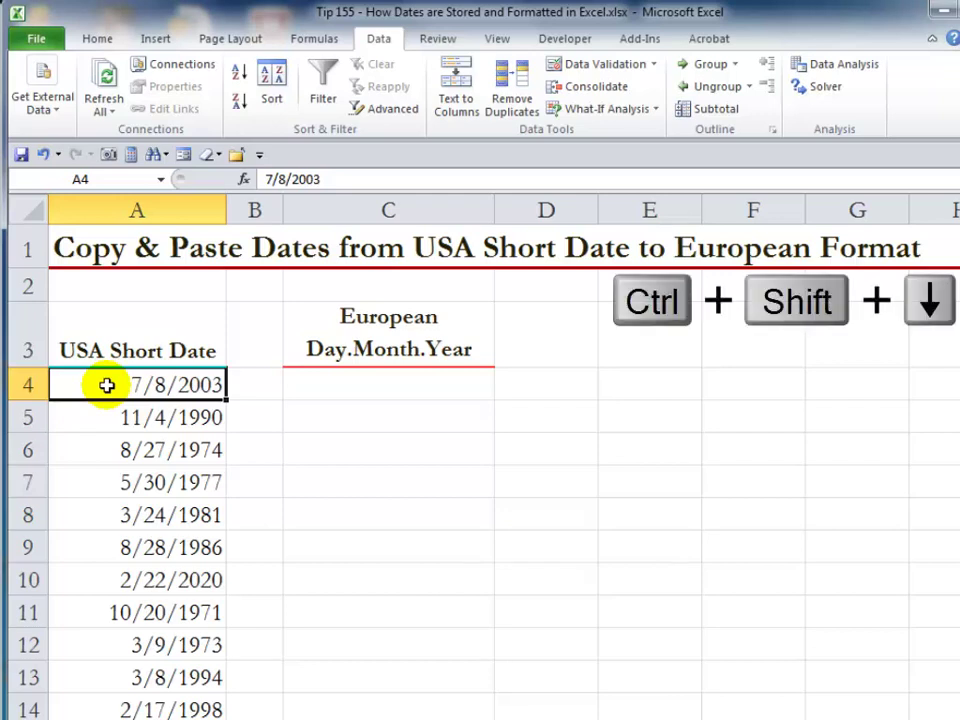
pyautogui.hotkey('ctrl', 'shift', 'Down')
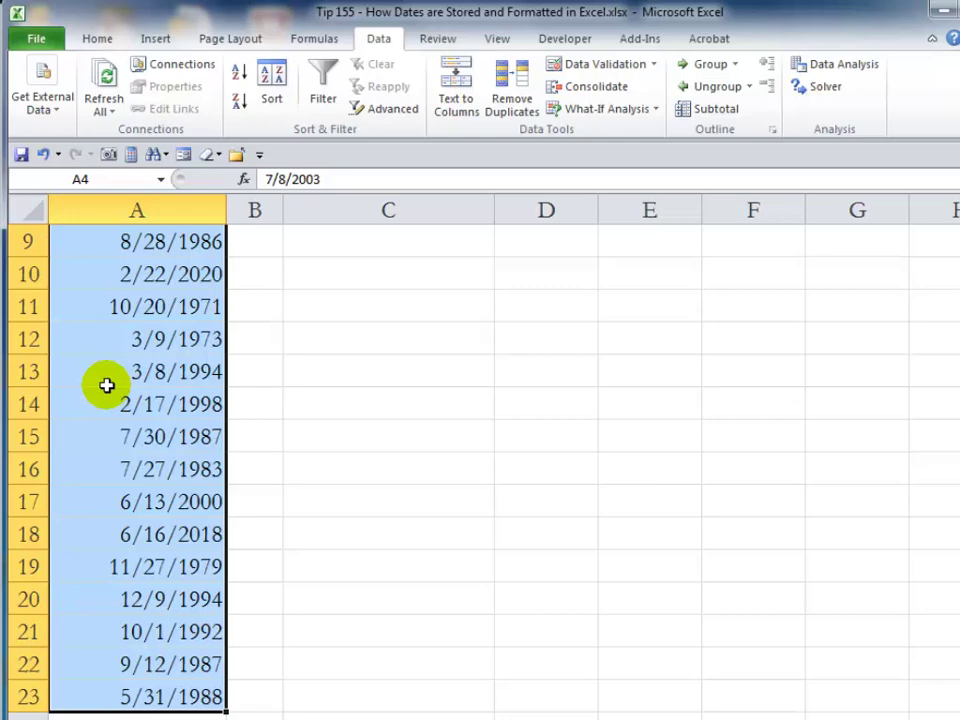
pyautogui.hotkey('ctrl', '1')
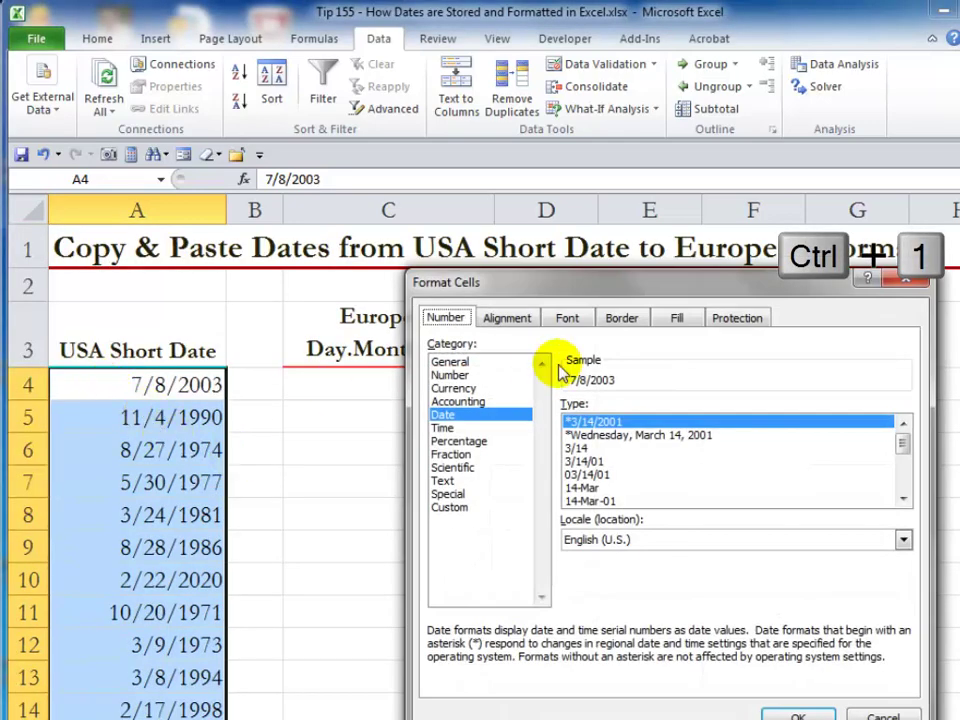
pyautogui.click(452, 362)
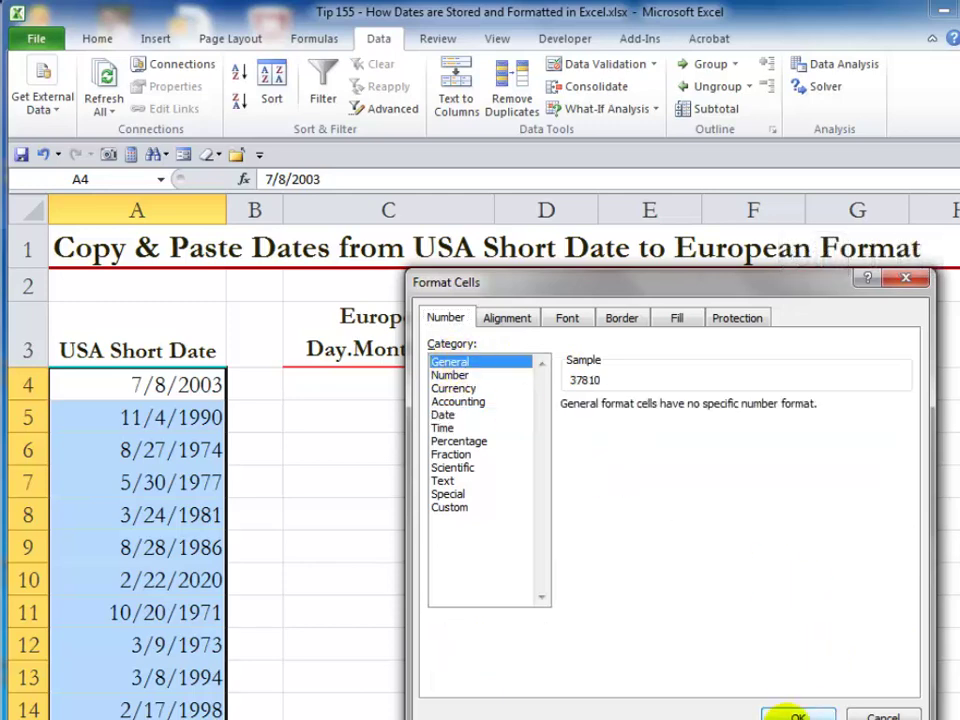
pyautogui.click(796, 715)
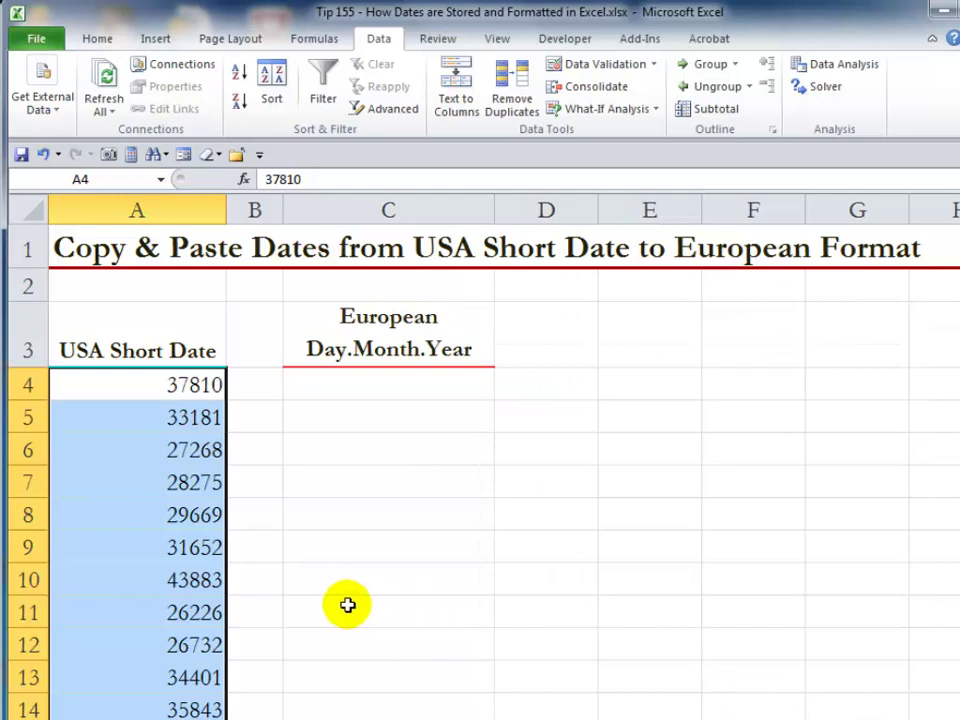
# Copy the serial numbers in A4:A23 to the European Day.Month.Year column starting at C4
pyautogui.hotkey('ctrl', 'c')
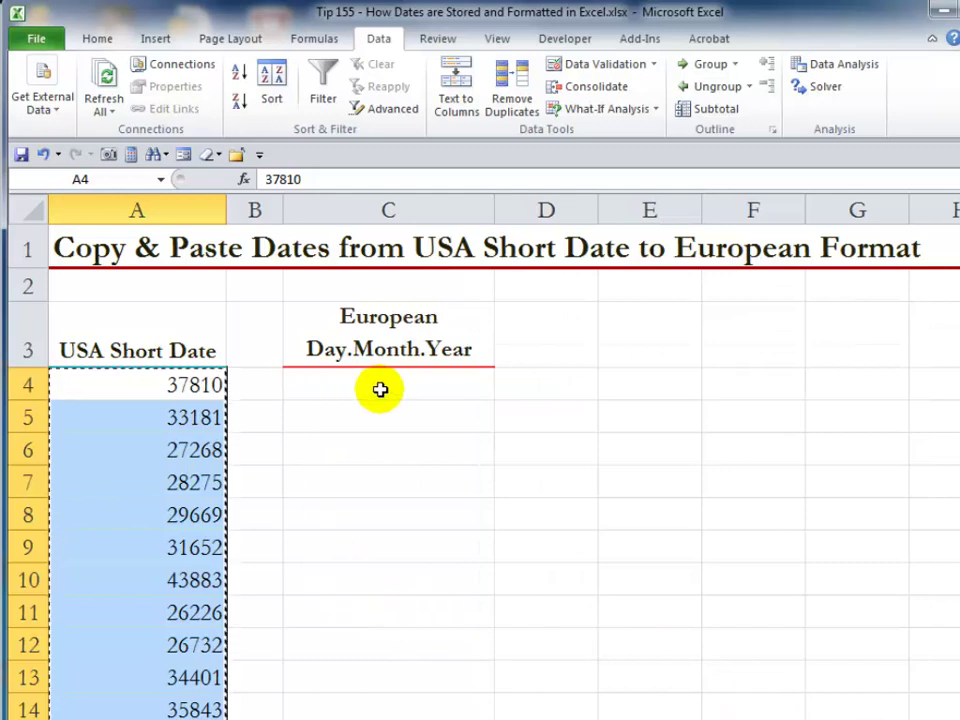
pyautogui.click(380, 389)
pyautogui.hotkey('ctrl', 'v')
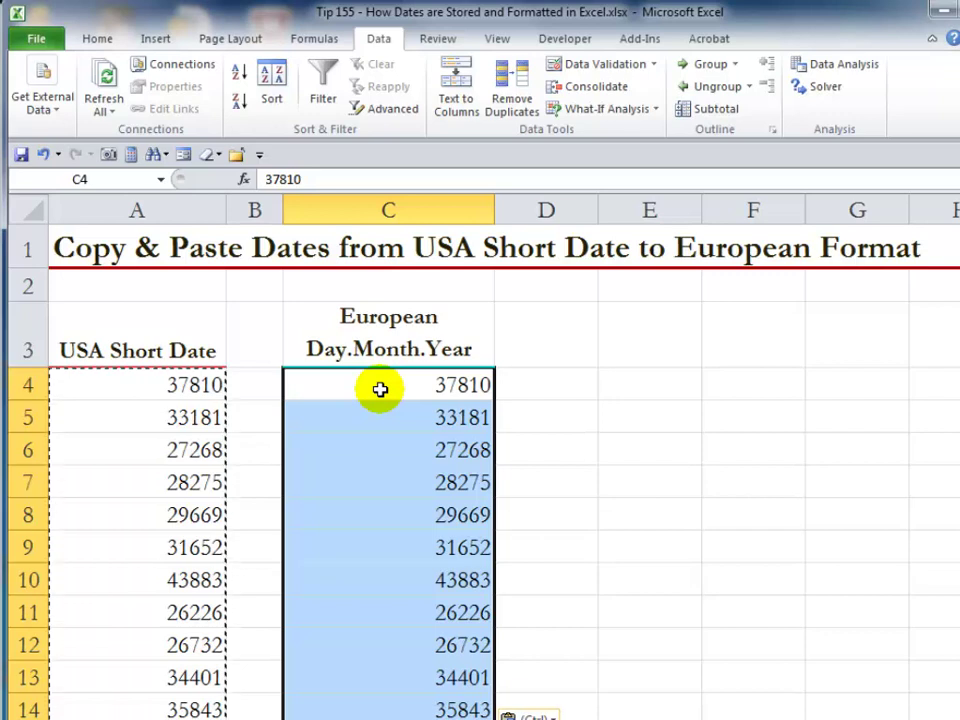
pyautogui.press('Escape')
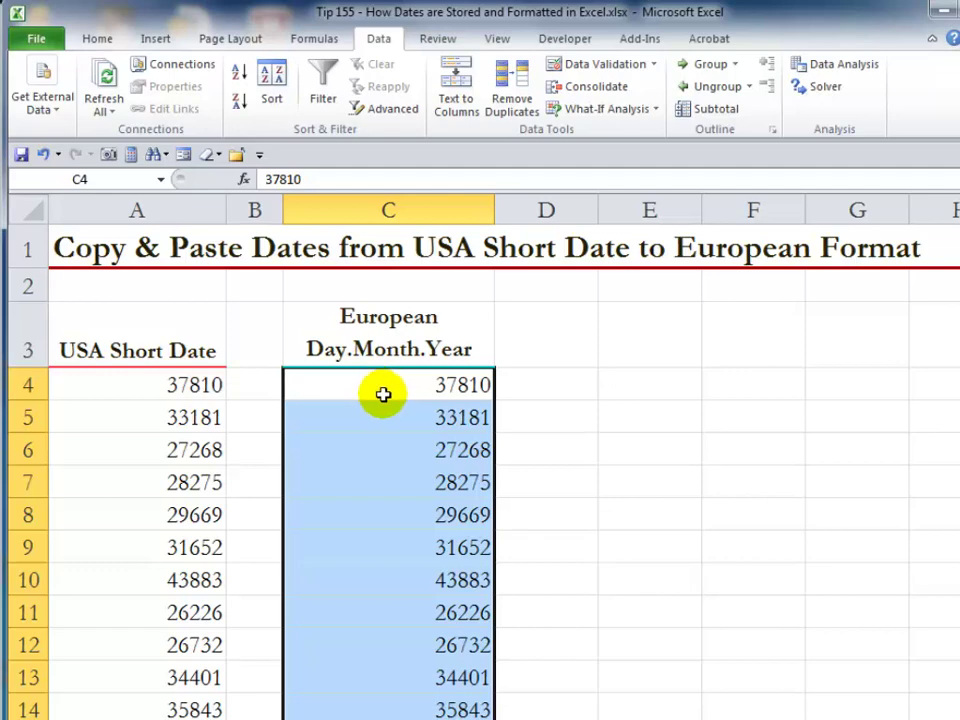
# Apply the custom number format d.mmm.yyyy to the pasted values in C4:C23
pyautogui.hotkey('ctrl', '1')
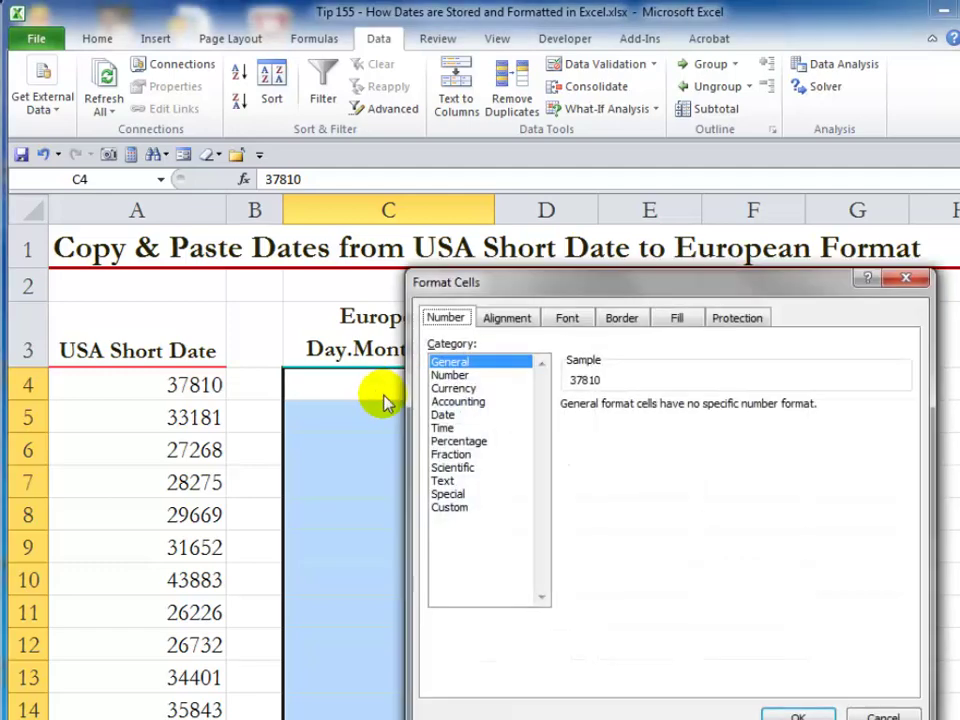
pyautogui.click(460, 508)
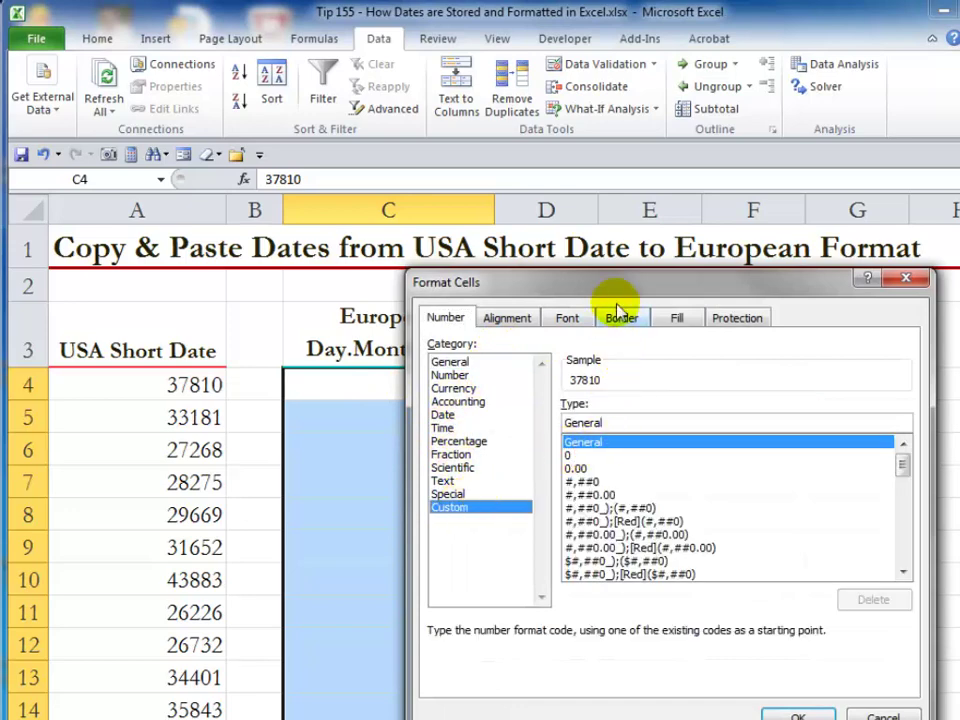
pyautogui.moveTo(628, 285); pyautogui.dragTo(693, 307)
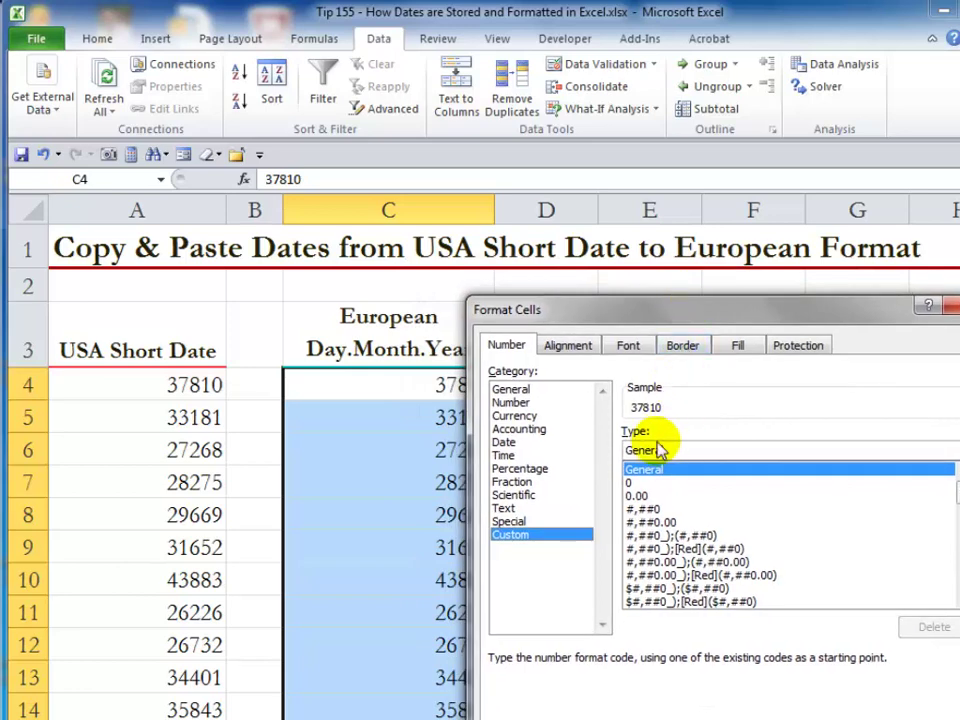
pyautogui.click(638, 483)
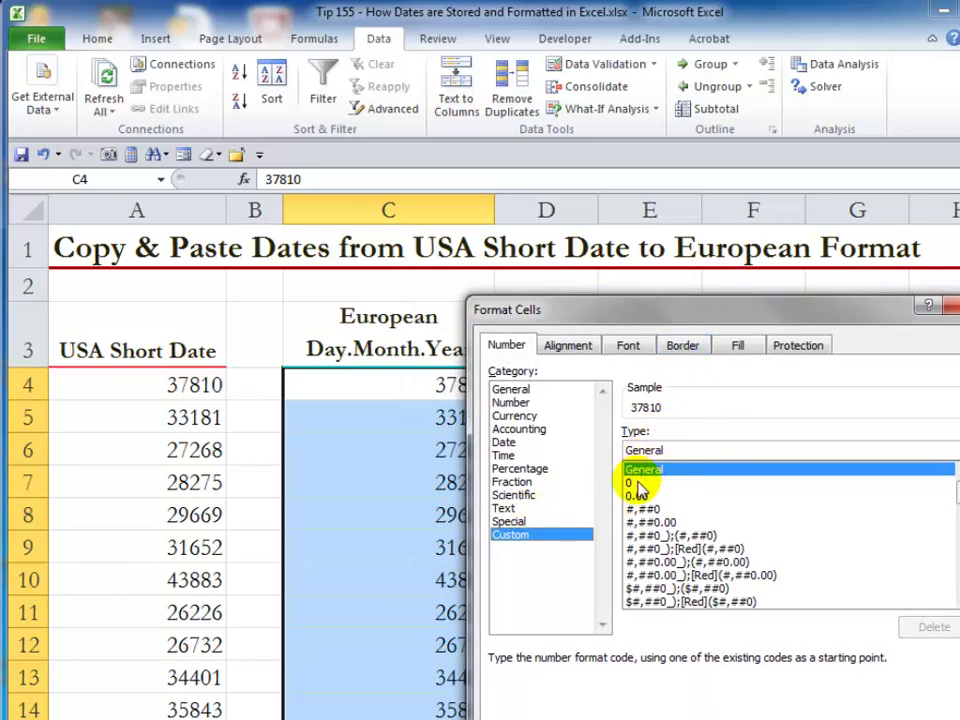
pyautogui.doubleClick(646, 450)
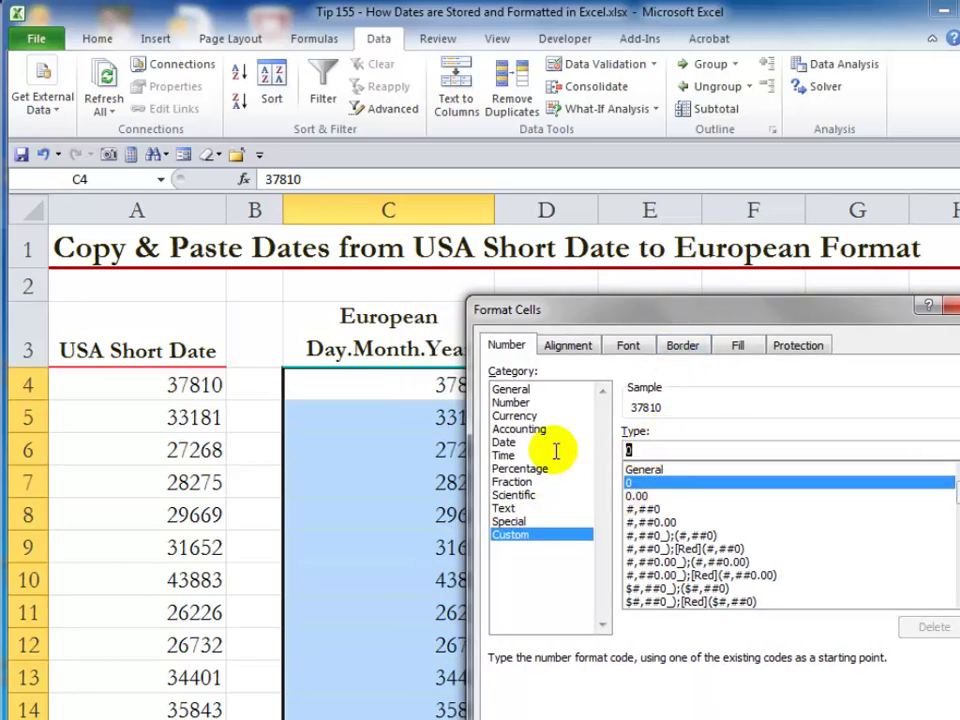
pyautogui.write('d.')
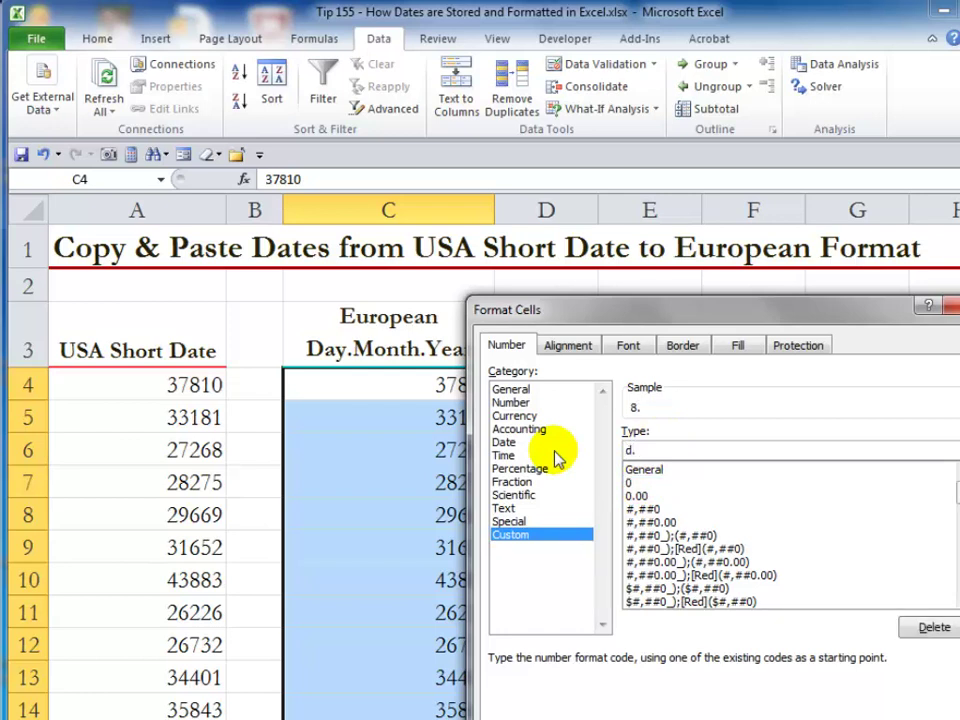
pyautogui.write('mmm.yyyy')
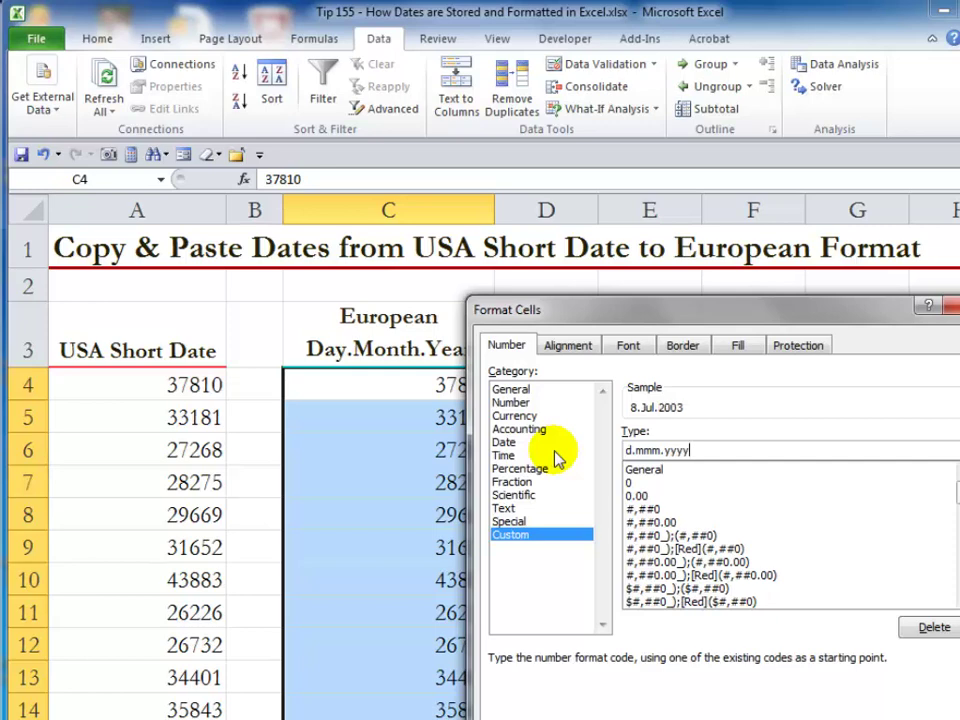
pyautogui.press('Return')
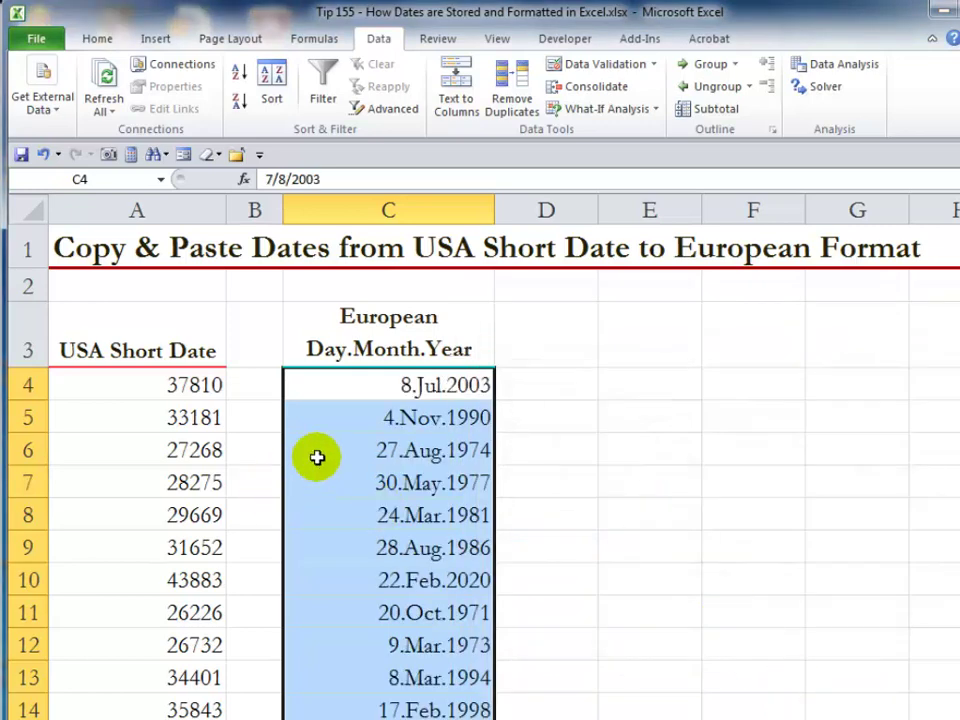
# Set the USA Short Date values in A4:A23 back to the Short Date format
pyautogui.click(183, 384)
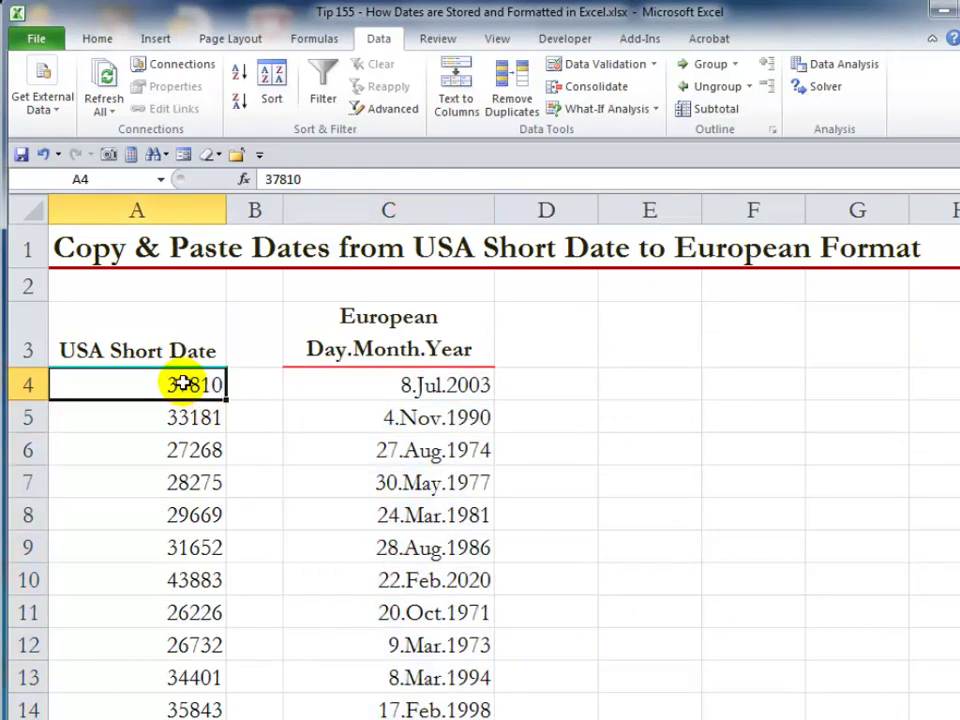
pyautogui.hotkey('ctrl', 'shift', 'Down')
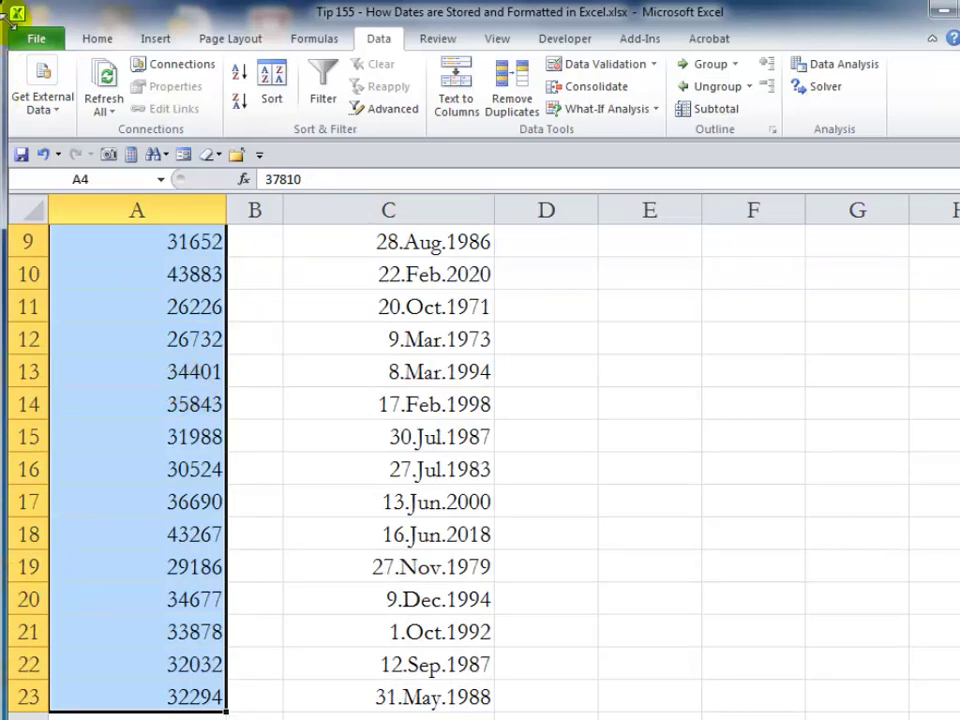
pyautogui.click(97, 40)
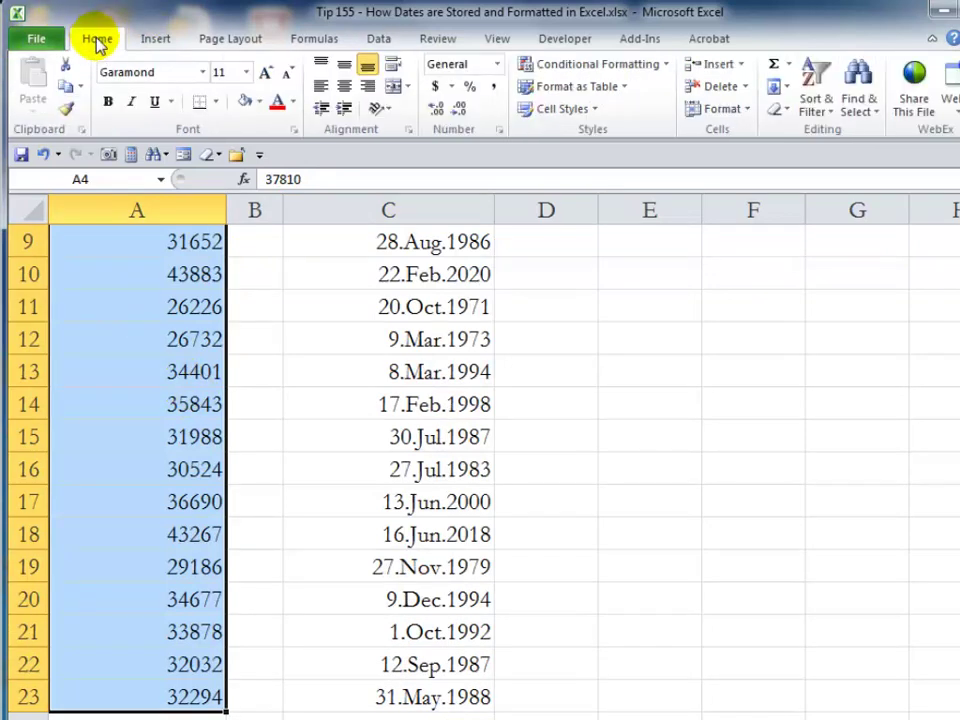
pyautogui.click(499, 65)
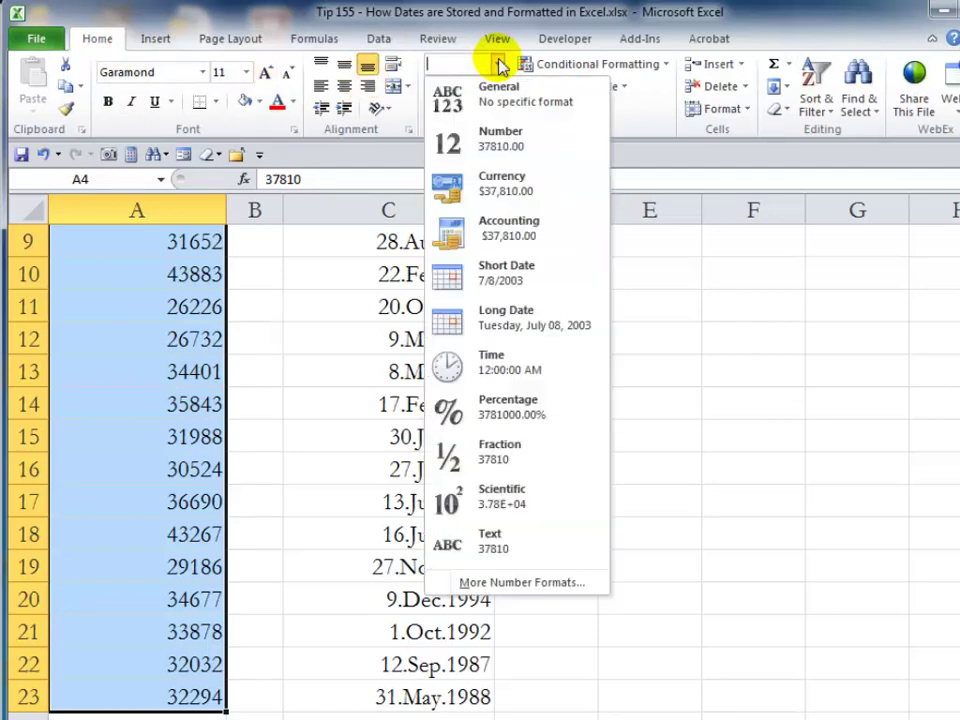
pyautogui.click(490, 272)
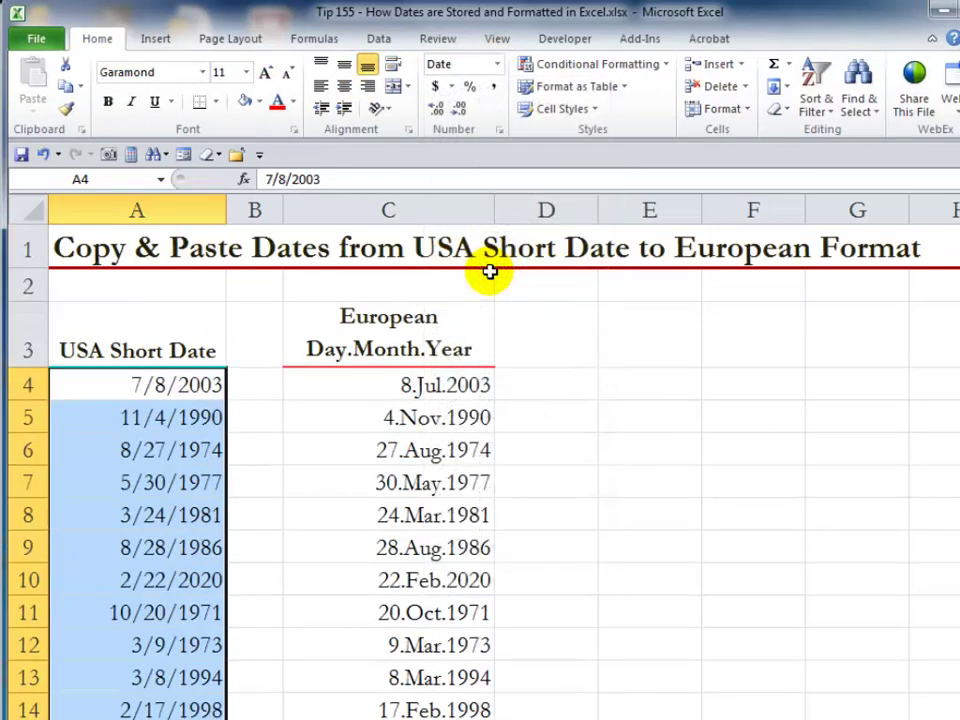